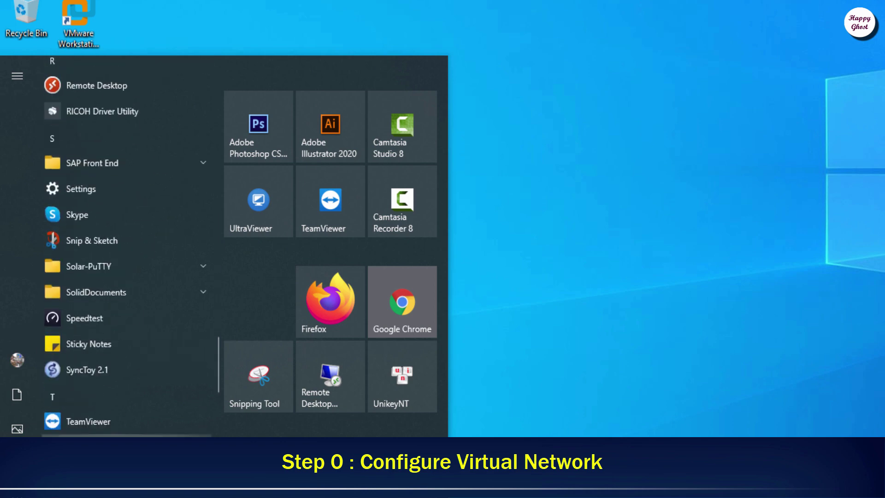
Launch Virtual Network Editor from the VMware folder as administrator.
{"action": "left_click", "coordinate": [181, 299]}
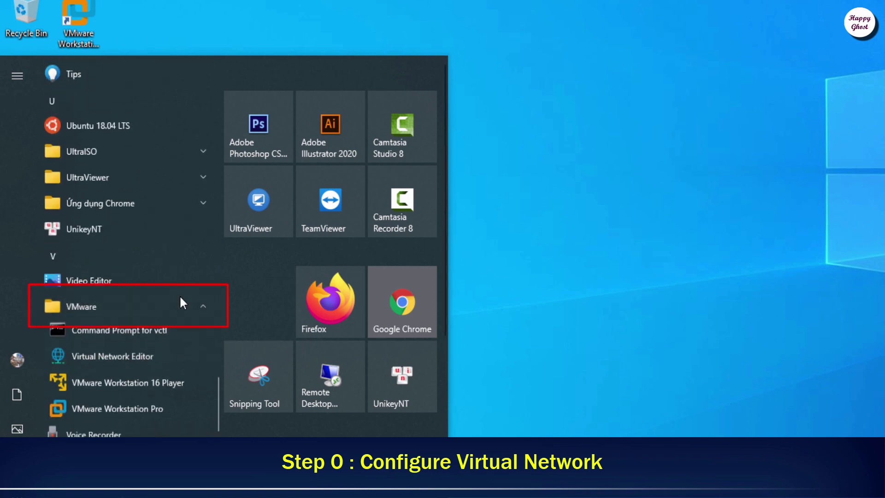
{"action": "right_click", "coordinate": [161, 359]}
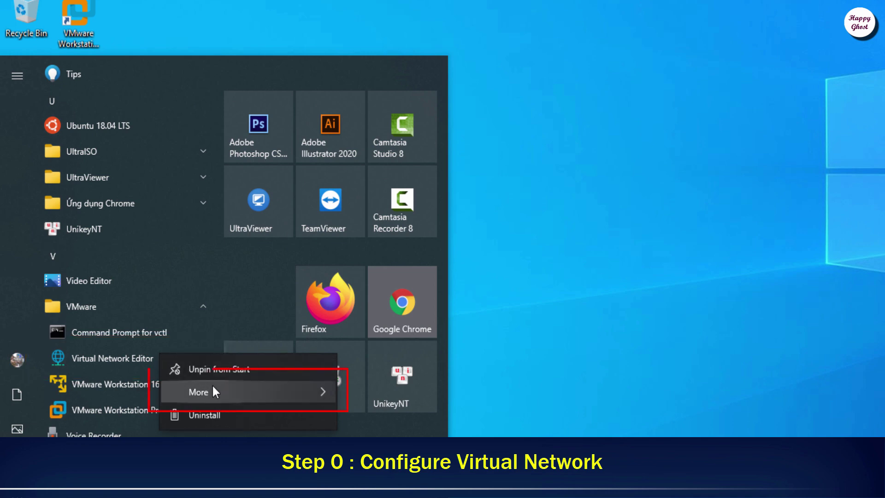
{"action": "mouse_move", "coordinate": [213, 390]}
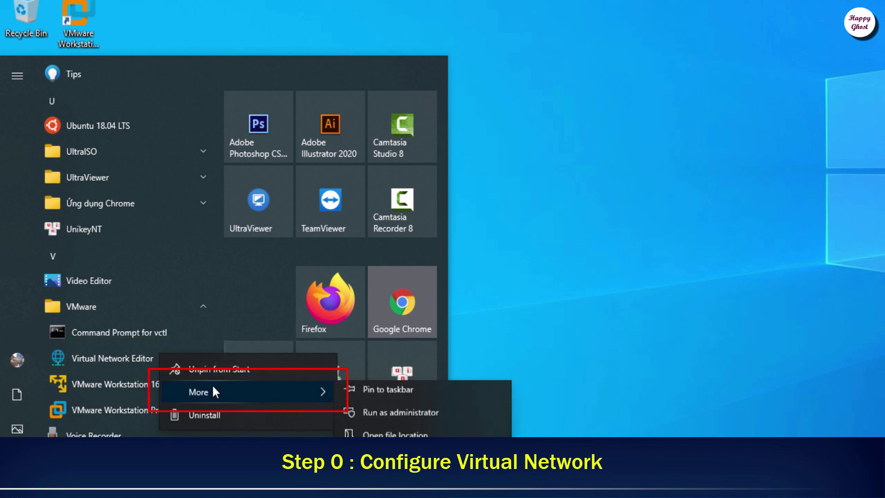
{"action": "left_click", "coordinate": [416, 418]}
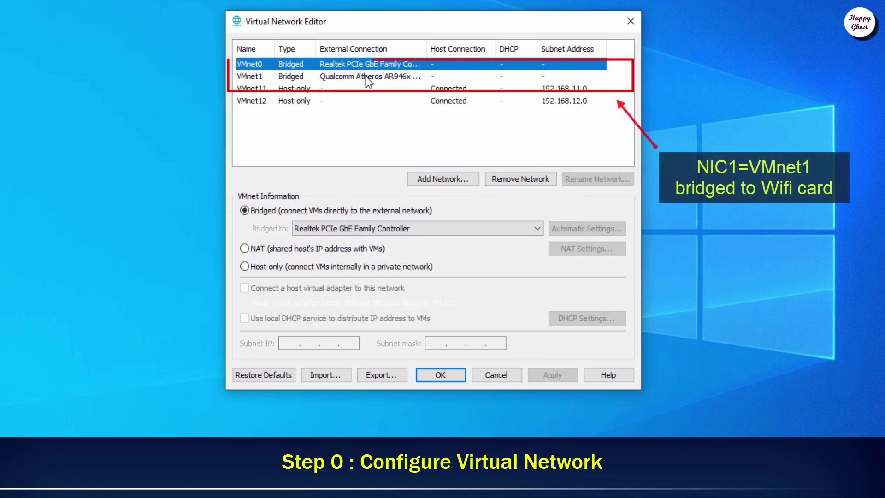
Review VMnet1 bridged, VMnet11 host-only 192.168.11.0 and VMnet12 host-only 192.168.12.0, then accept.
{"action": "left_click", "coordinate": [369, 76]}
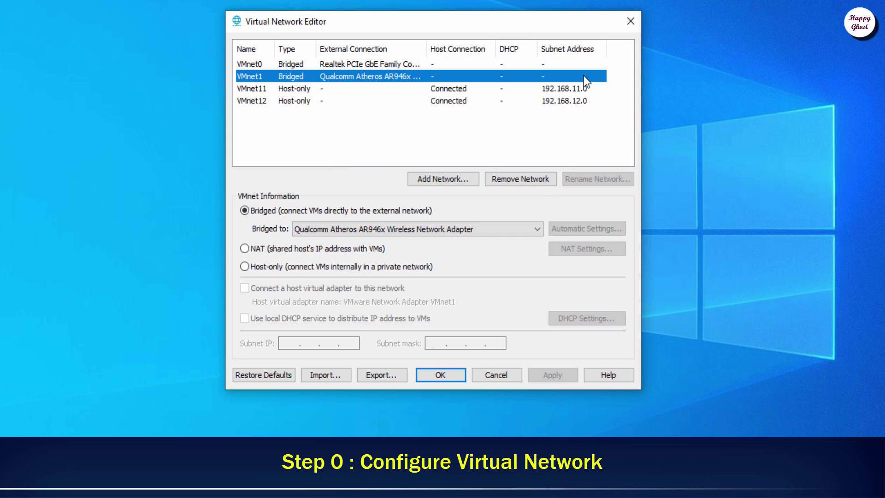
{"action": "left_click", "coordinate": [585, 89]}
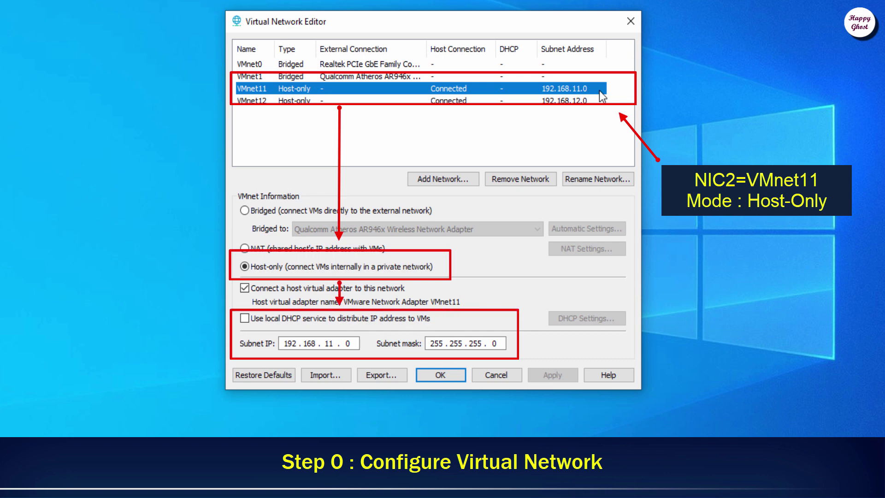
{"action": "left_click", "coordinate": [599, 101]}
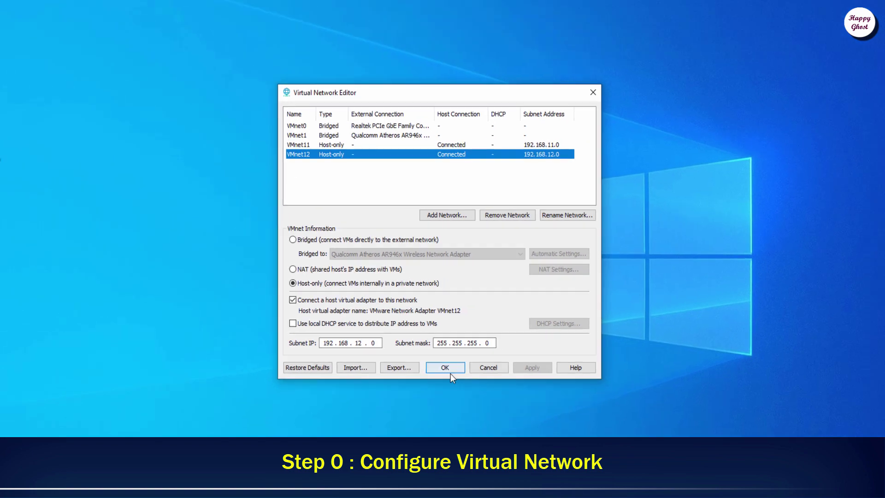
{"action": "left_click", "coordinate": [453, 366]}
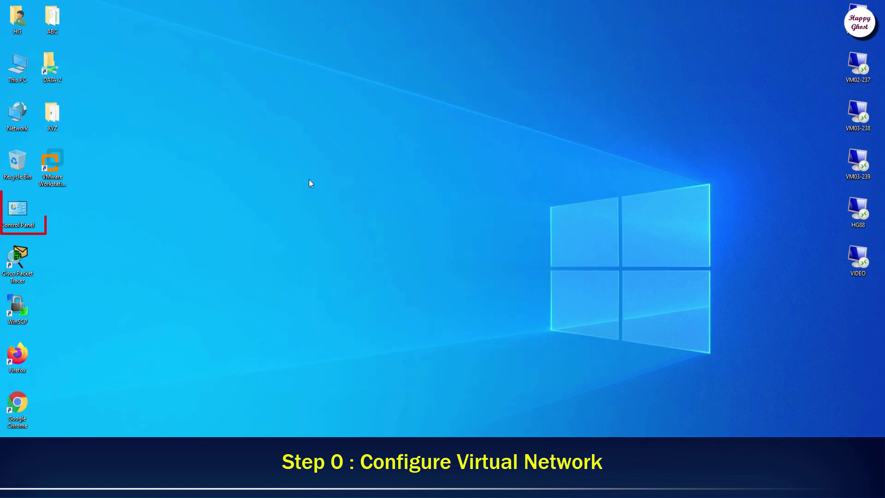
Open the network adapter list via Control Panel's Network and Sharing Center.
{"action": "right_click", "coordinate": [28, 205]}
{"action": "left_click", "coordinate": [32, 209]}
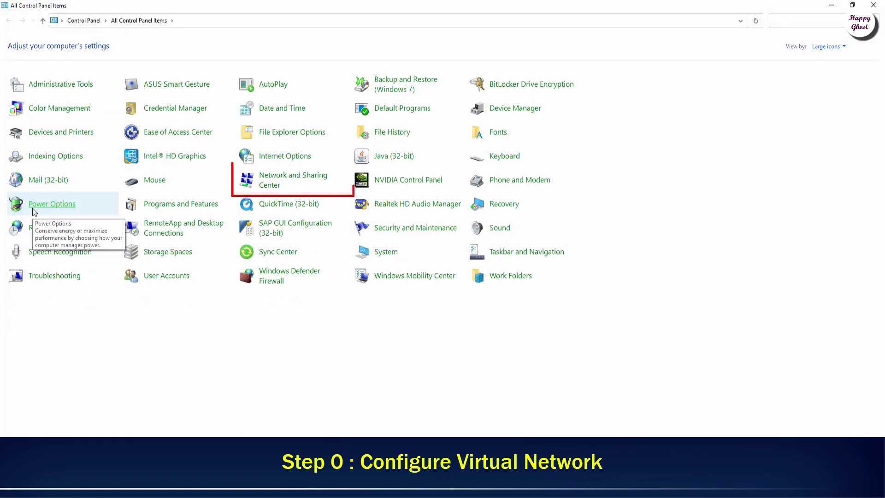
{"action": "left_click", "coordinate": [314, 182]}
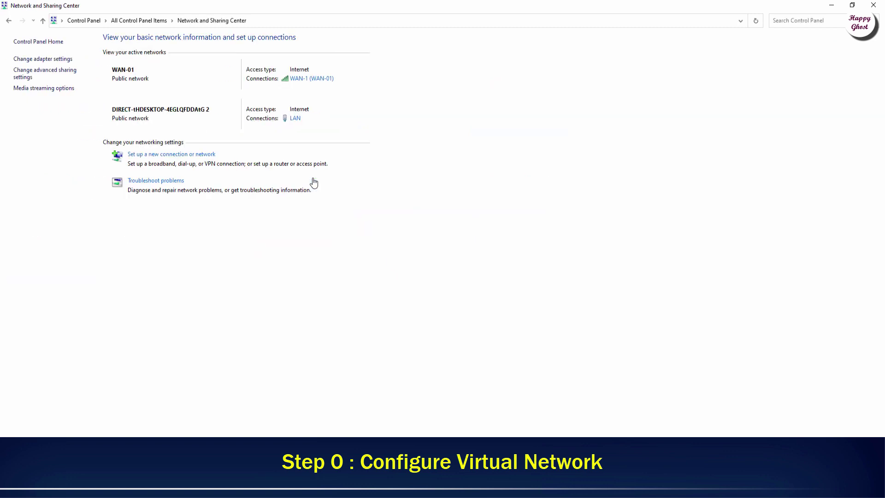
{"action": "left_click", "coordinate": [68, 60]}
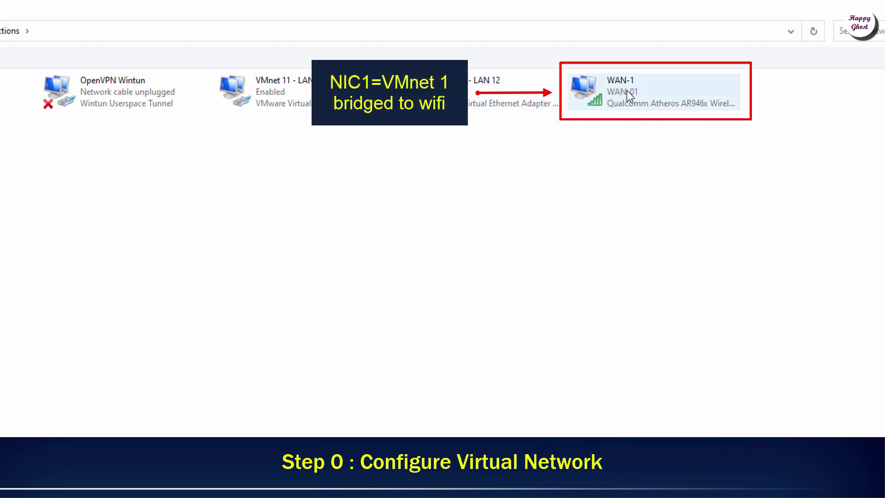
Check WAN-1's connection details (192.168.1.163/24, gateway 192.168.1.1), then select VMnet 11.
{"action": "right_click", "coordinate": [616, 87]}
{"action": "left_click", "coordinate": [637, 124]}
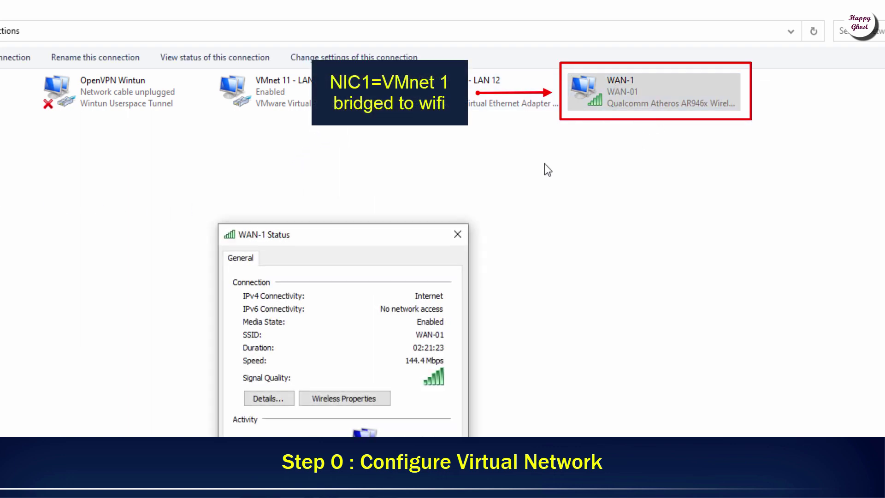
{"action": "left_click_drag", "start_coordinate": [391, 237], "coordinate": [700, 80]}
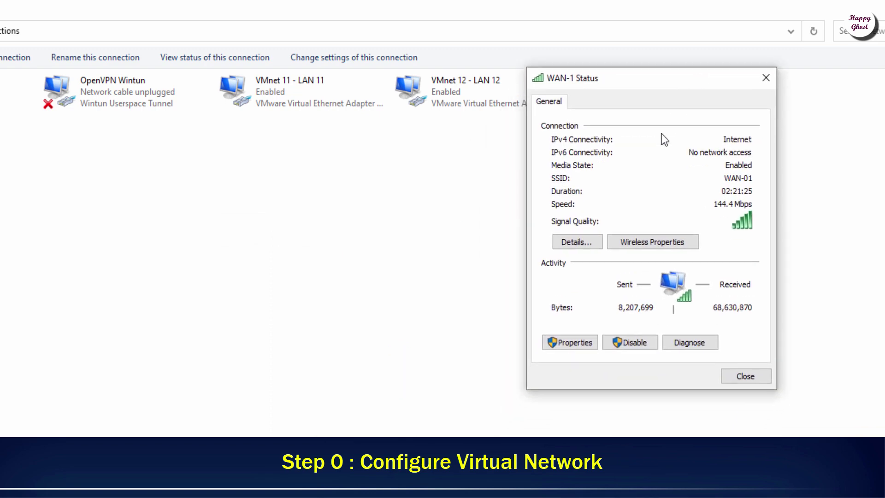
{"action": "left_click", "coordinate": [592, 242]}
{"action": "left_click_drag", "start_coordinate": [643, 104], "coordinate": [633, 79]}
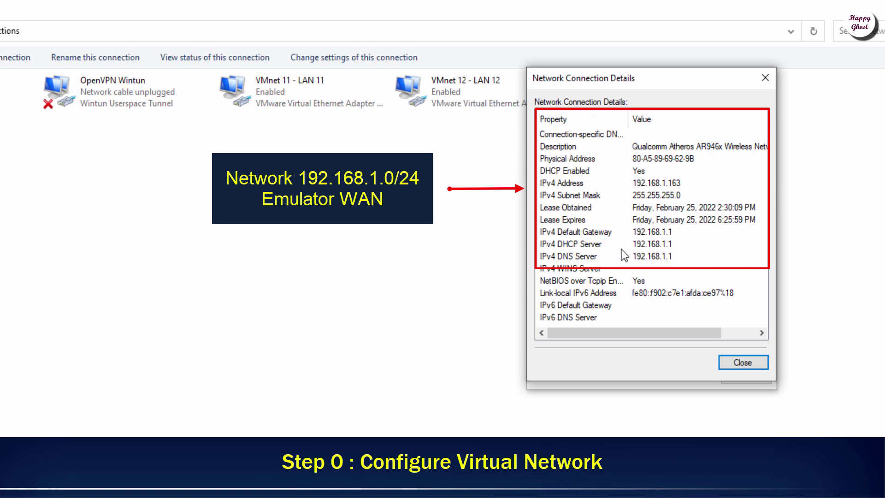
{"action": "left_click", "coordinate": [763, 361]}
{"action": "left_click", "coordinate": [745, 376]}
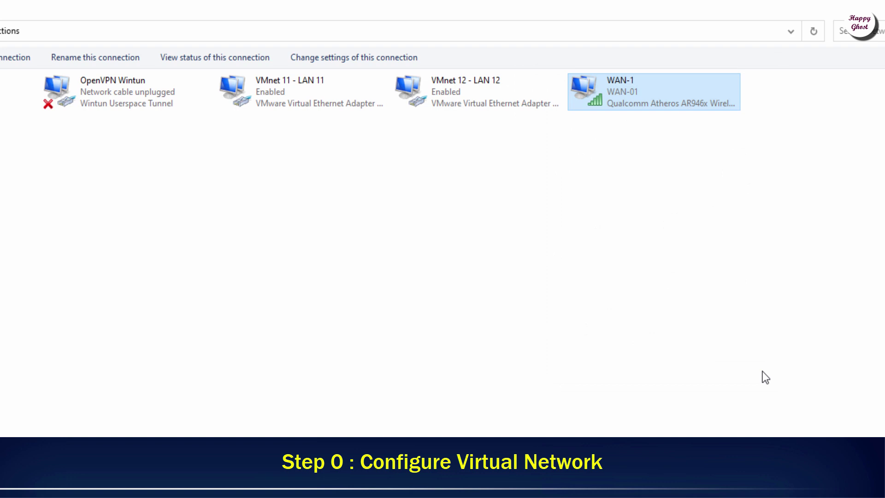
{"action": "left_click", "coordinate": [278, 82]}
Check the VMnet 11 connection status and close its dialogs.
{"action": "right_click", "coordinate": [277, 80]}
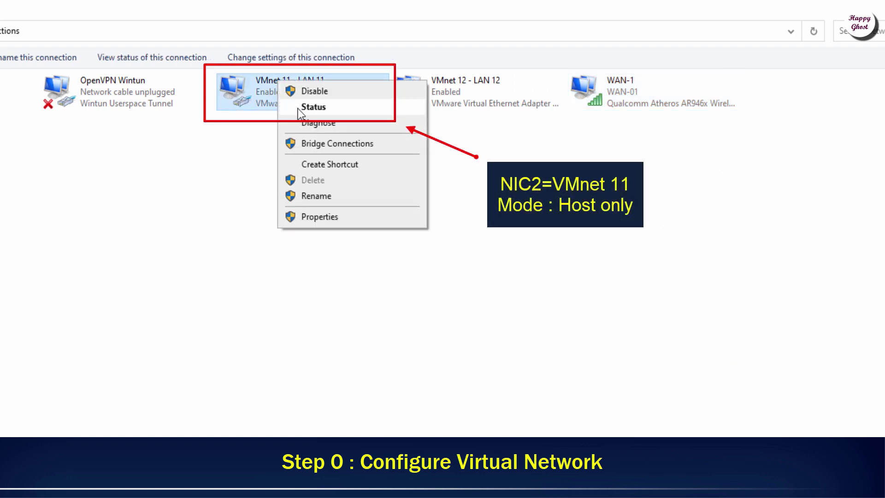
{"action": "left_click", "coordinate": [298, 107]}
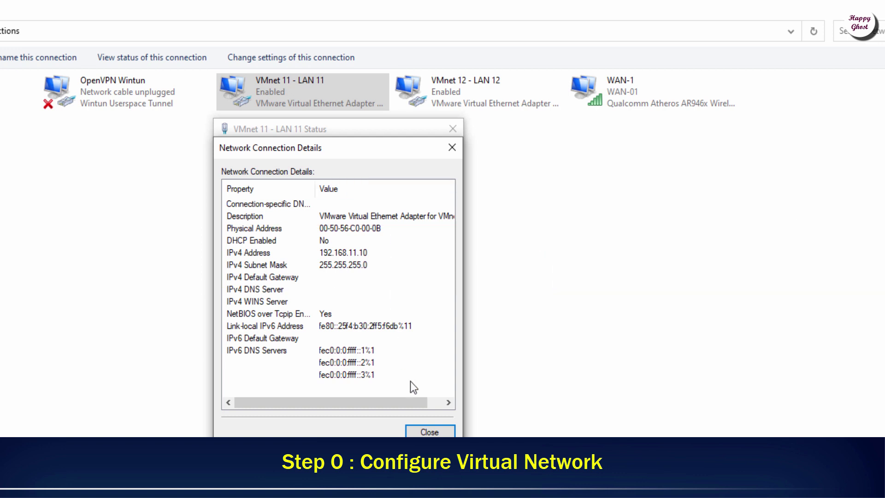
{"action": "left_click", "coordinate": [430, 432]}
{"action": "left_click", "coordinate": [430, 425]}
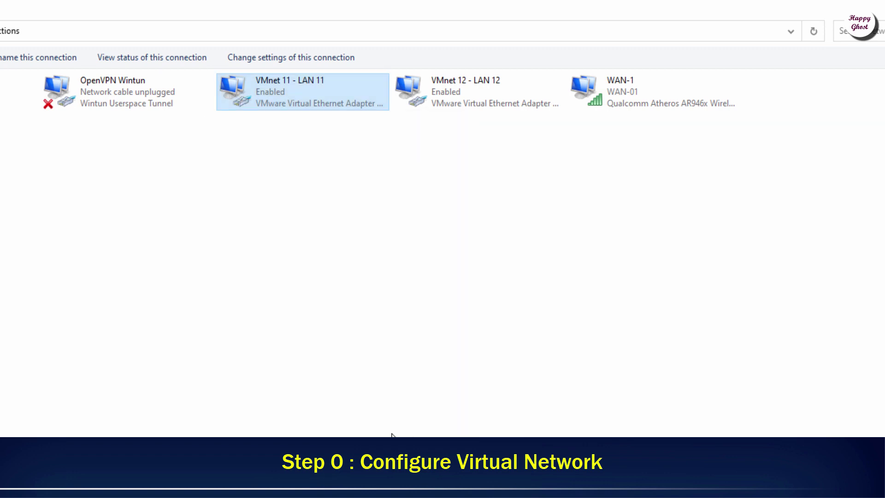
Confirm VMnet 12 at 192.168.12.10, mask 255.255.255.0, then close all network windows.
{"action": "right_click", "coordinate": [474, 95]}
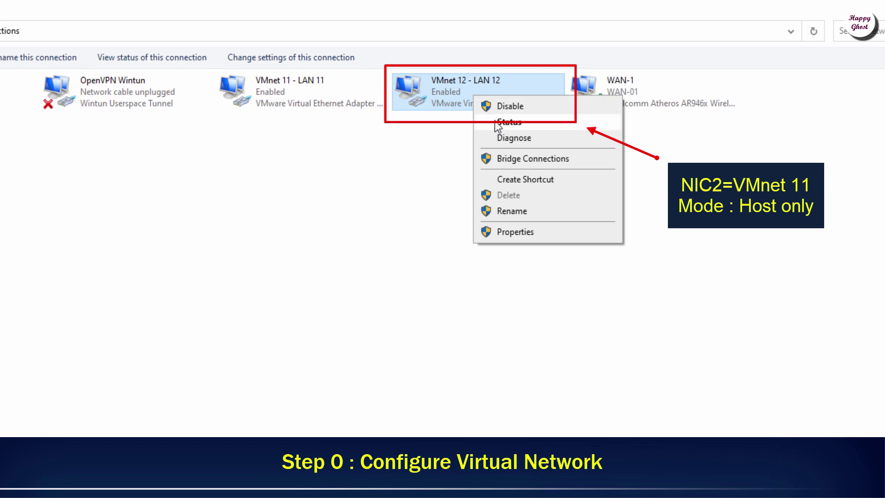
{"action": "left_click", "coordinate": [494, 124]}
{"action": "left_click", "coordinate": [432, 266]}
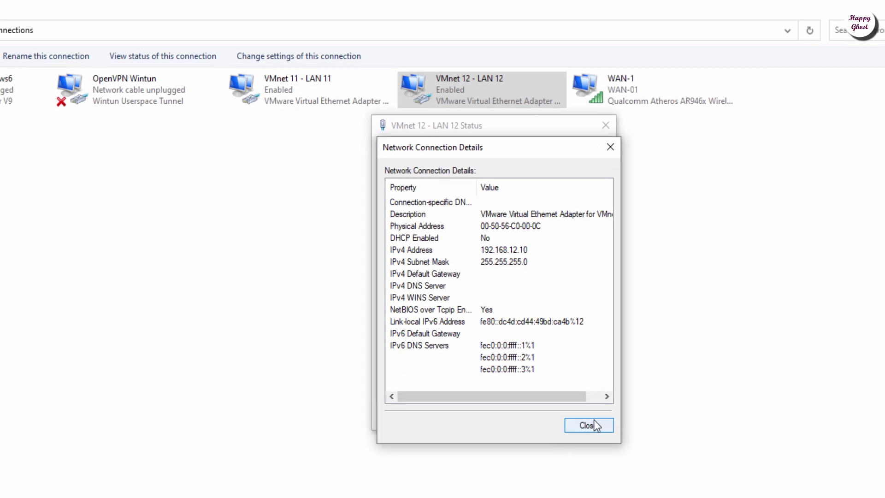
{"action": "left_click", "coordinate": [594, 424]}
{"action": "left_click", "coordinate": [585, 420]}
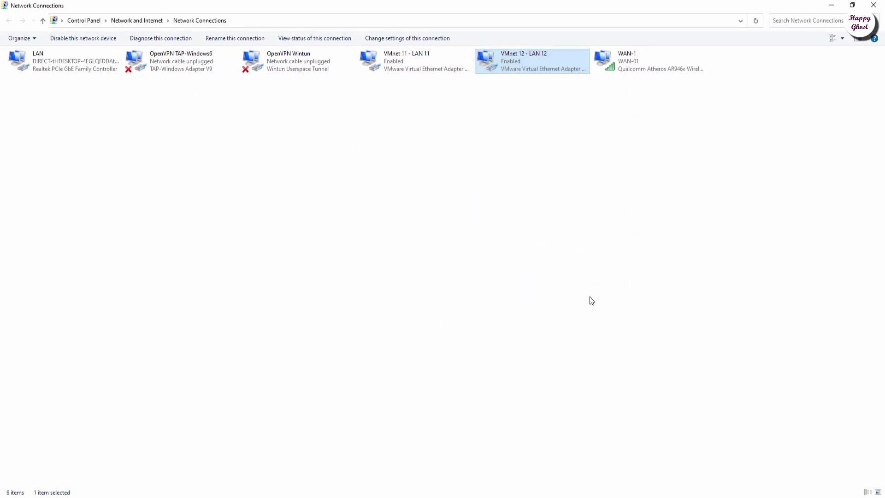
{"action": "left_click", "coordinate": [873, 5]}
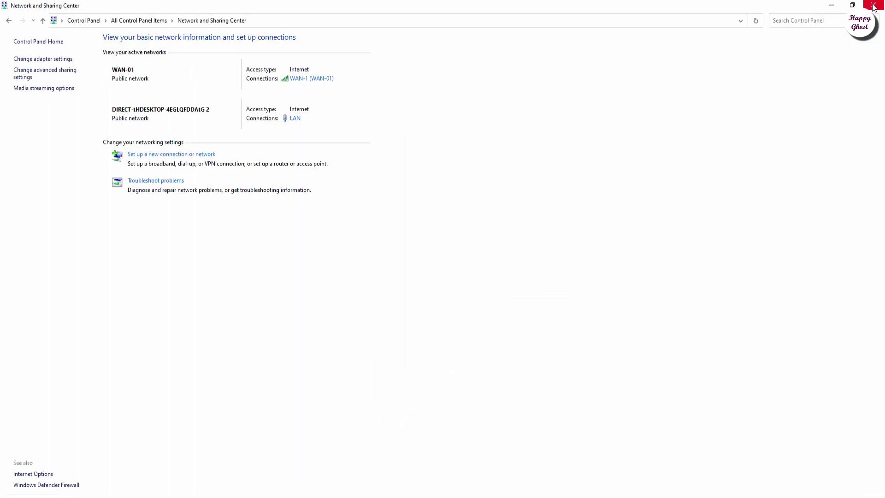
{"action": "left_click", "coordinate": [873, 6]}
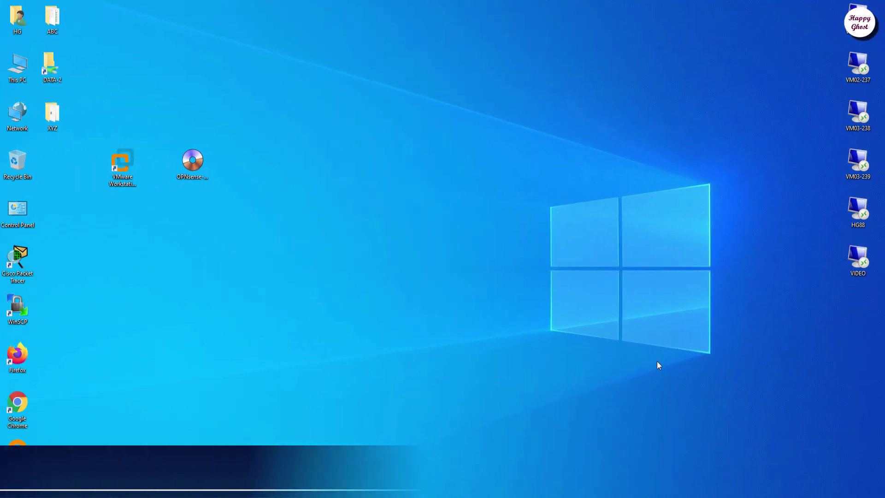
Point out the OPNsense ISO and VMware Workstation Pro shortcut, then refresh the desktop.
{"action": "left_click", "coordinate": [315, 270]}
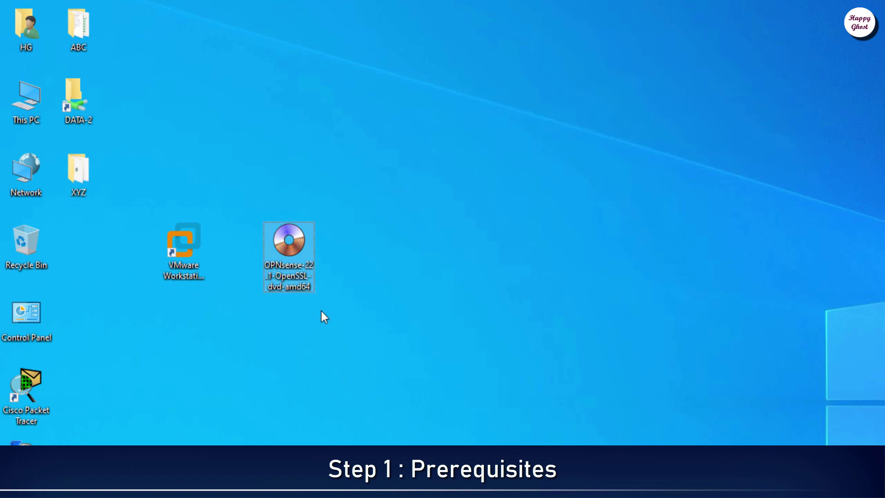
{"action": "left_click", "coordinate": [194, 281]}
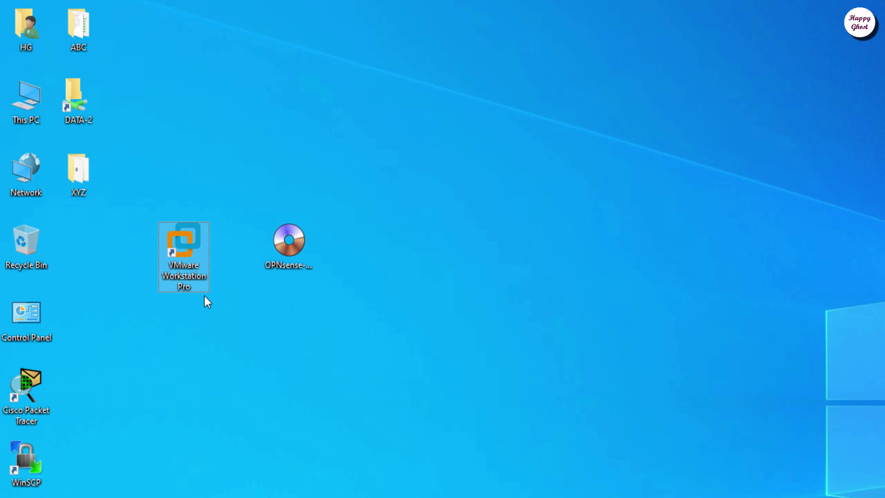
{"action": "right_click", "coordinate": [242, 284]}
{"action": "left_click", "coordinate": [277, 326]}
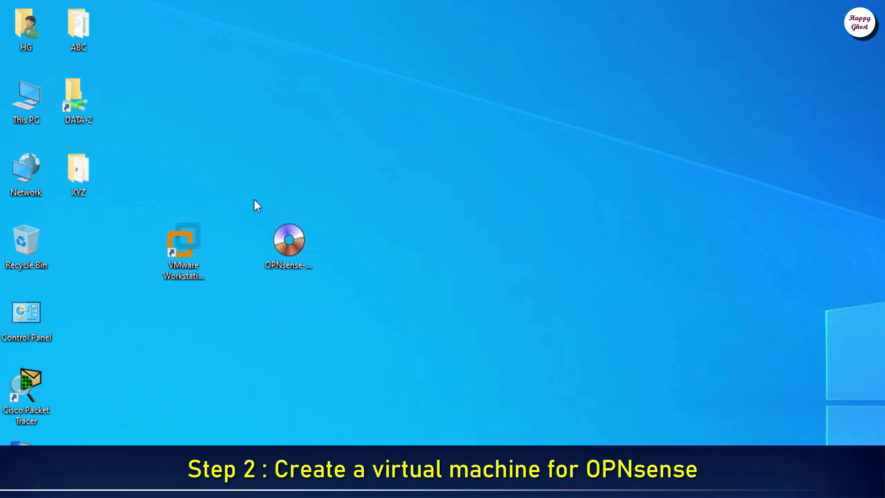
Run VMware Workstation Pro as administrator.
{"action": "left_click", "coordinate": [208, 229]}
{"action": "right_click", "coordinate": [208, 229]}
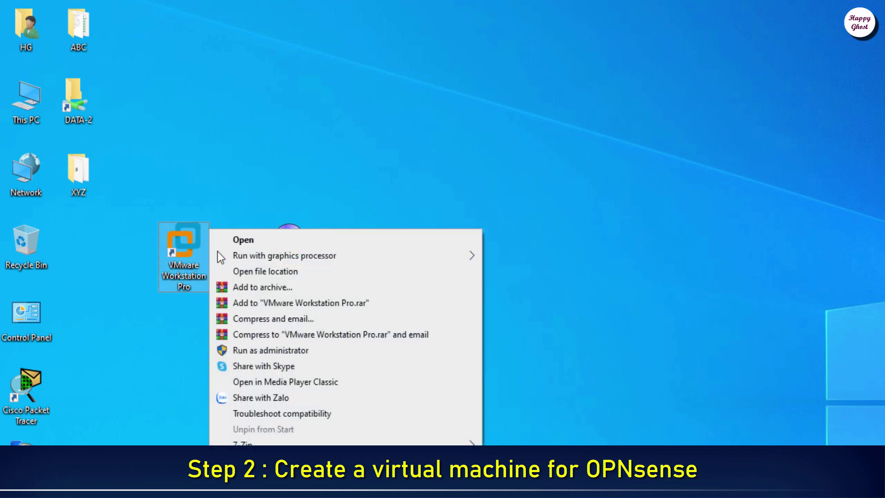
{"action": "left_click", "coordinate": [257, 350]}
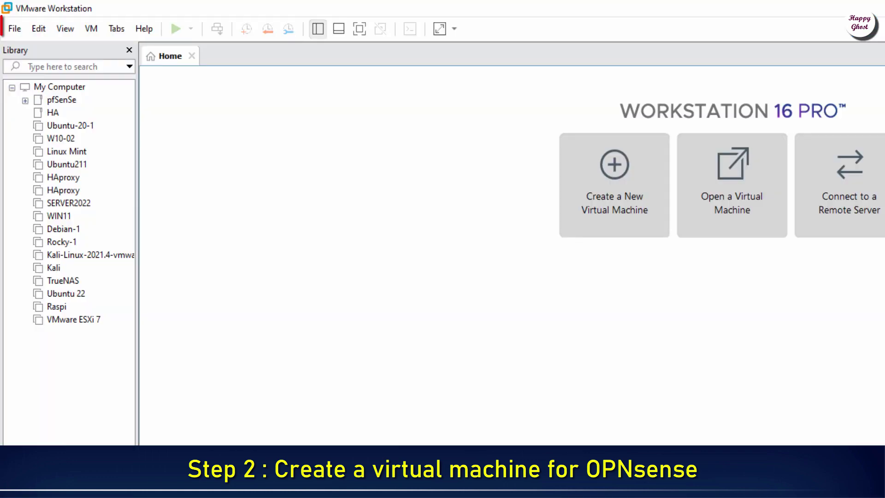
Start a new virtual machine from the File menu with the Typical configuration.
{"action": "left_click", "coordinate": [14, 33]}
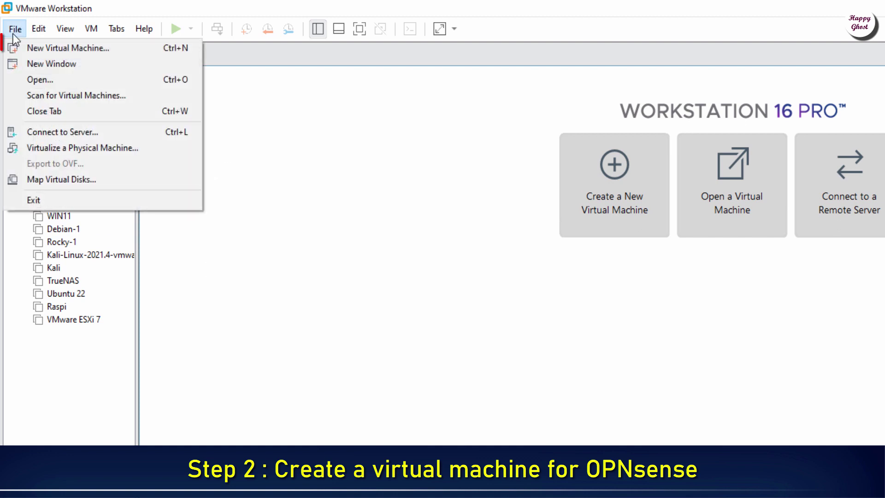
{"action": "left_click", "coordinate": [187, 52]}
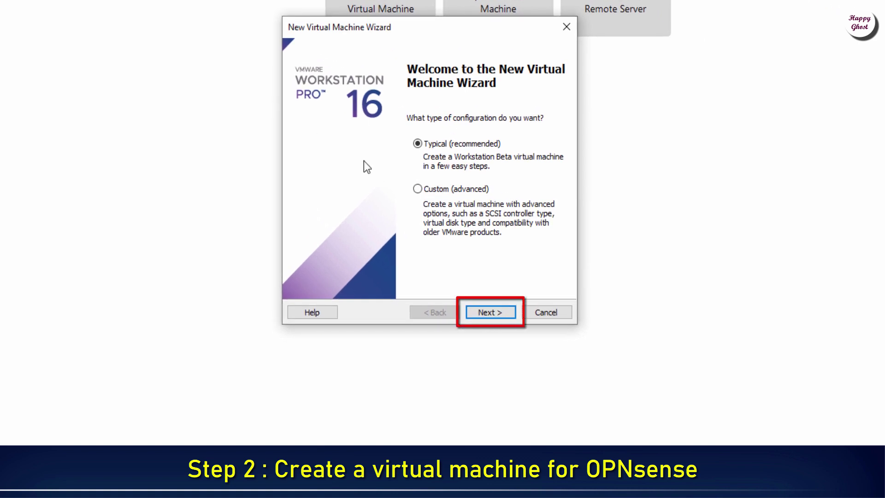
{"action": "left_click", "coordinate": [503, 312]}
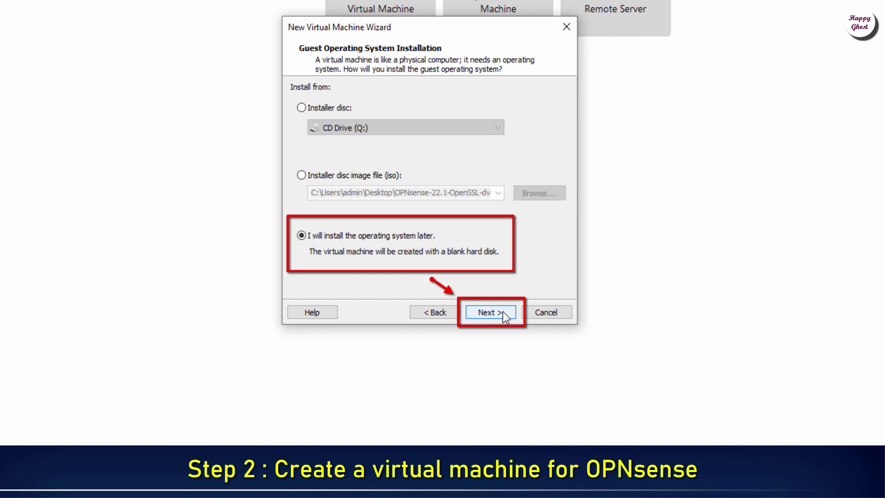
Choose to install the OS later with FreeBSD 12 64-bit as the guest.
{"action": "left_click", "coordinate": [504, 313]}
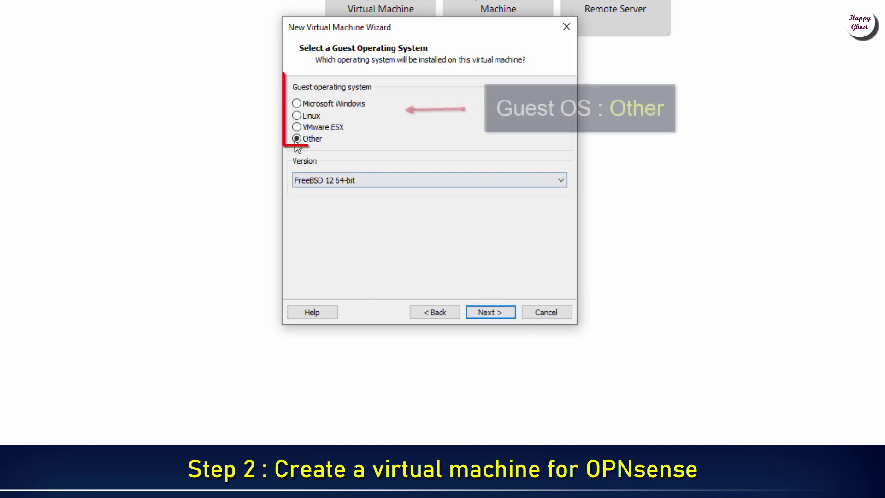
{"action": "left_click", "coordinate": [489, 182]}
{"action": "left_click", "coordinate": [433, 208]}
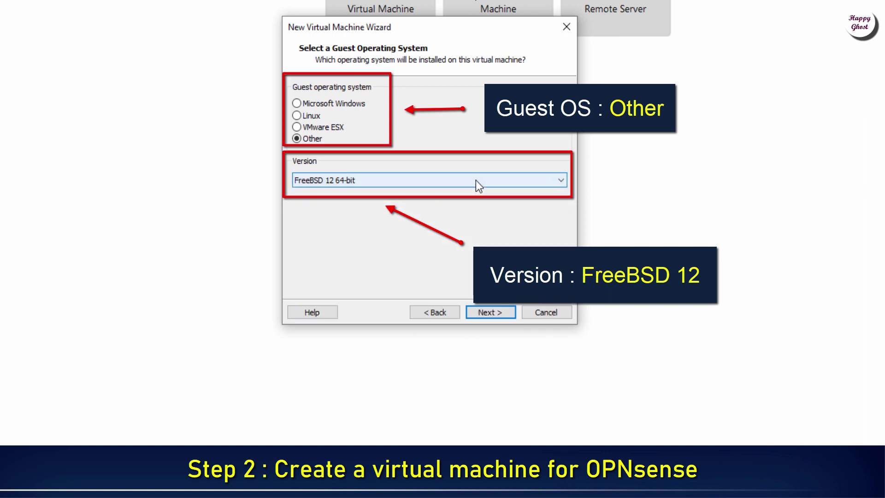
Name the VM OPNsense-1, keep the 20 GB split disk, and finish.
{"action": "left_click", "coordinate": [513, 314]}
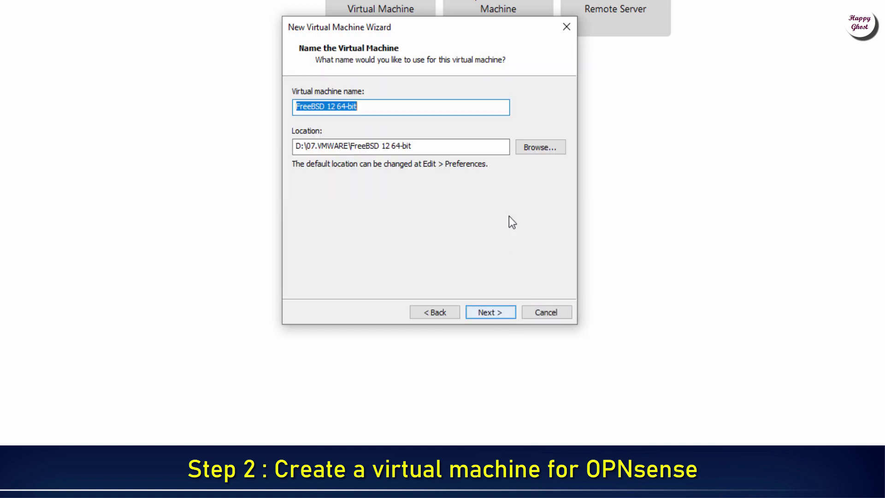
{"action": "type", "text": "OPN"}
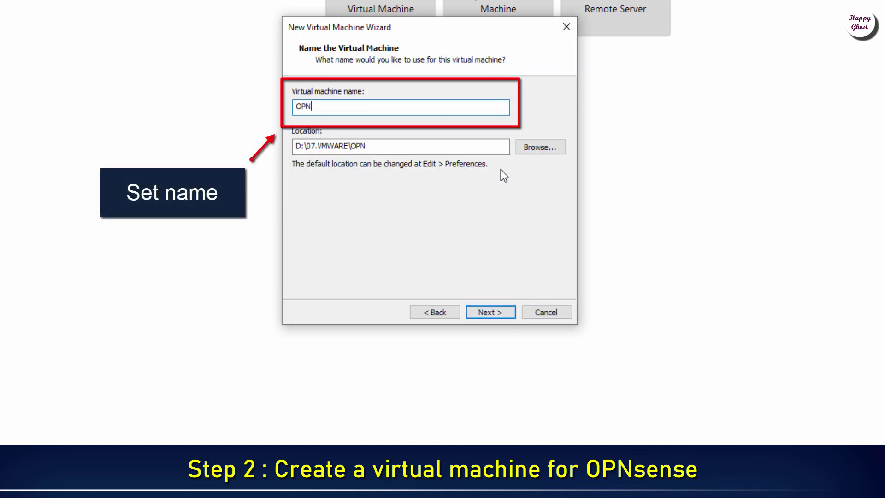
{"action": "type", "text": "sense-1"}
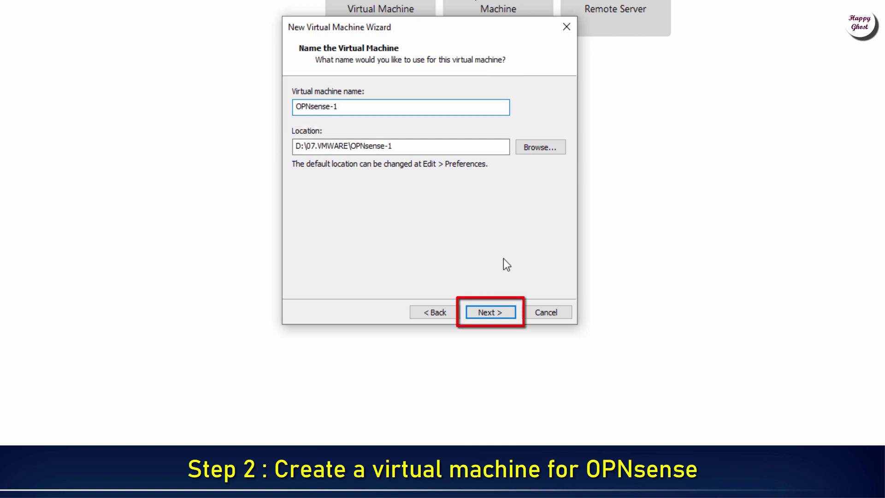
{"action": "left_click", "coordinate": [514, 317]}
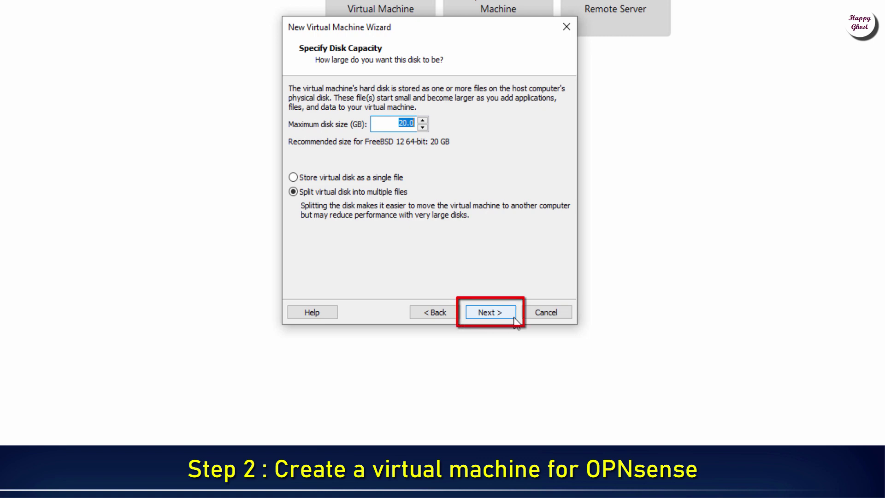
{"action": "left_click", "coordinate": [513, 317]}
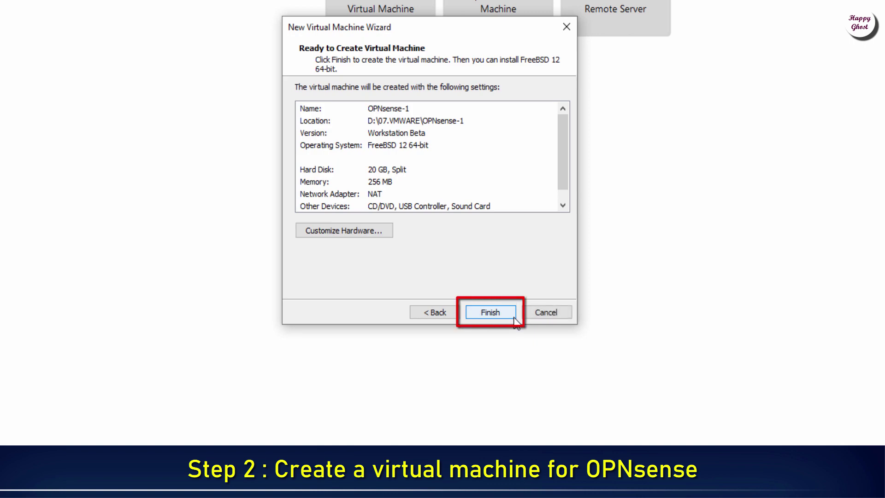
{"action": "left_click", "coordinate": [513, 318]}
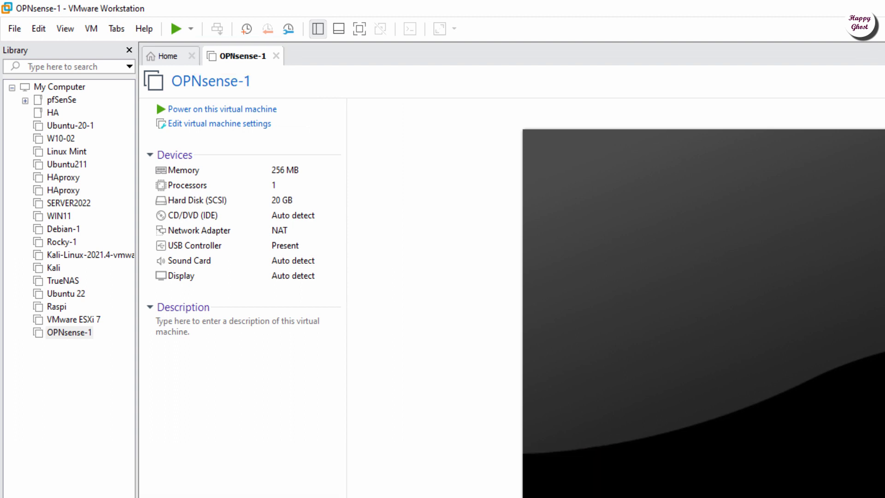
Open the OPNsense-1 virtual machine's hardware settings.
{"action": "left_click", "coordinate": [283, 130]}
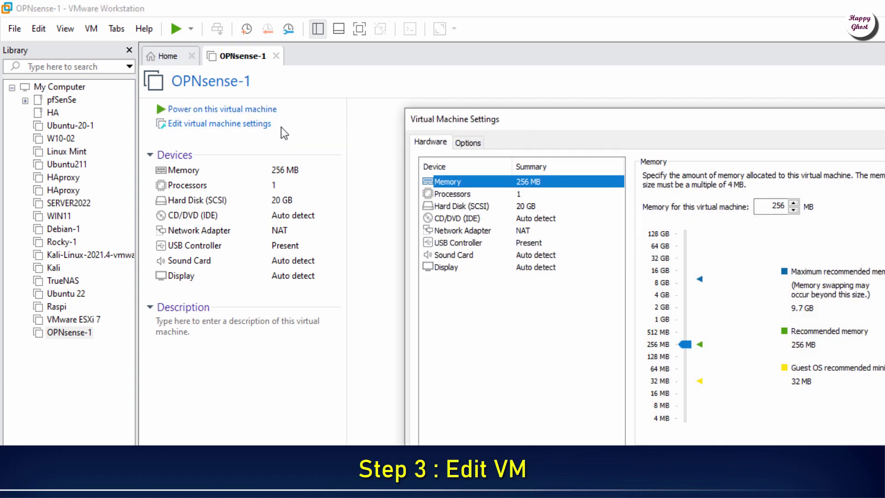
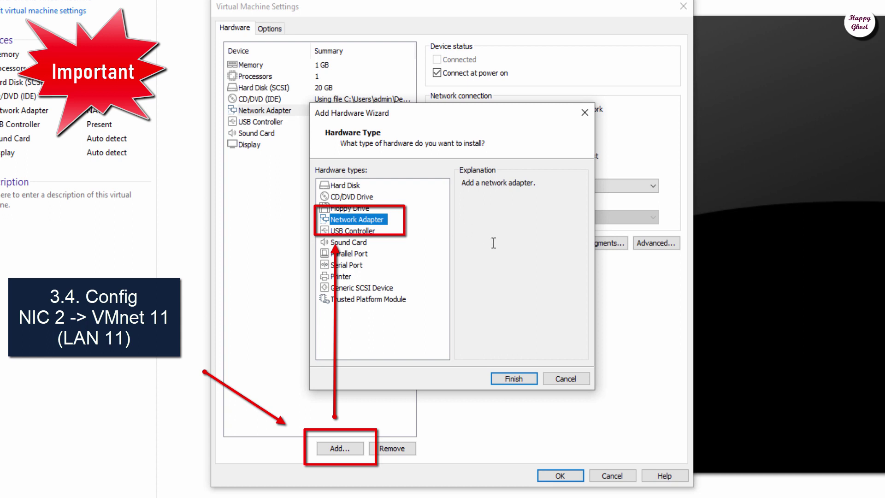
Finish adding a Network Adapter in the Add Hardware Wizard.
{"action": "left_click", "coordinate": [514, 379]}
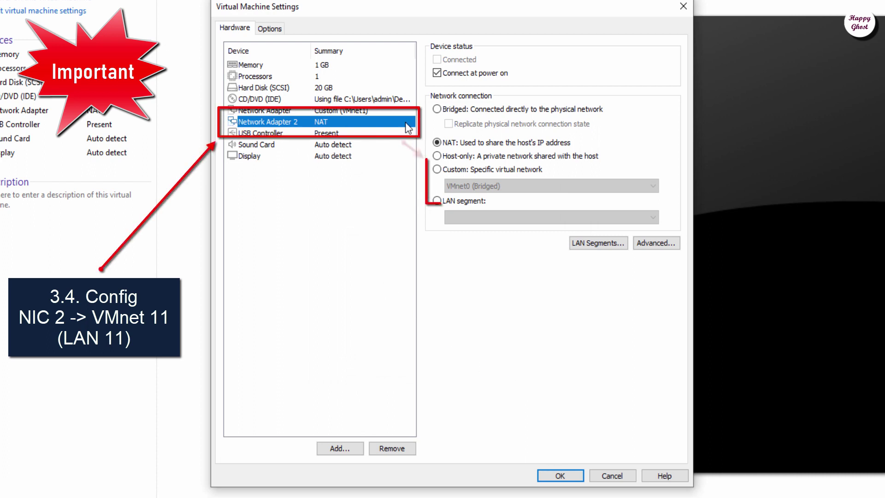
Connect Network Adapter 2 to VMnet11 (Host-only) with generated MAC 00:50:56:3C:13:E2.
{"action": "left_click", "coordinate": [524, 171]}
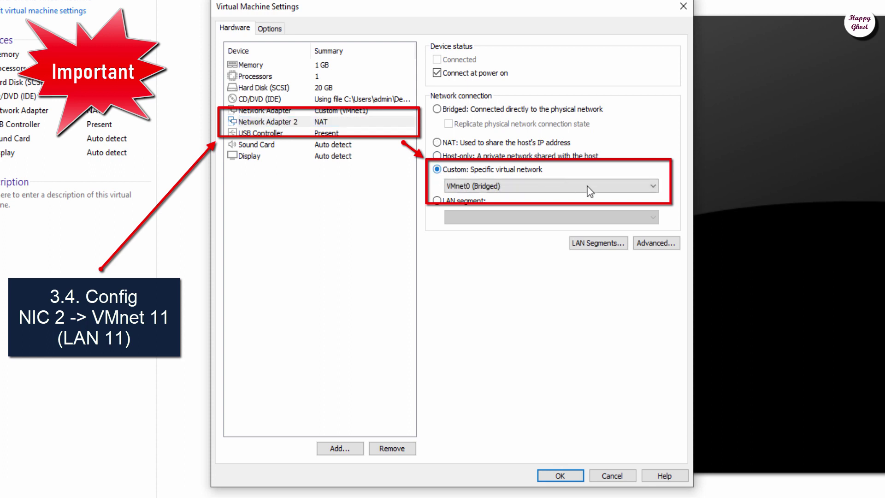
{"action": "left_click", "coordinate": [625, 186]}
{"action": "left_click", "coordinate": [565, 215]}
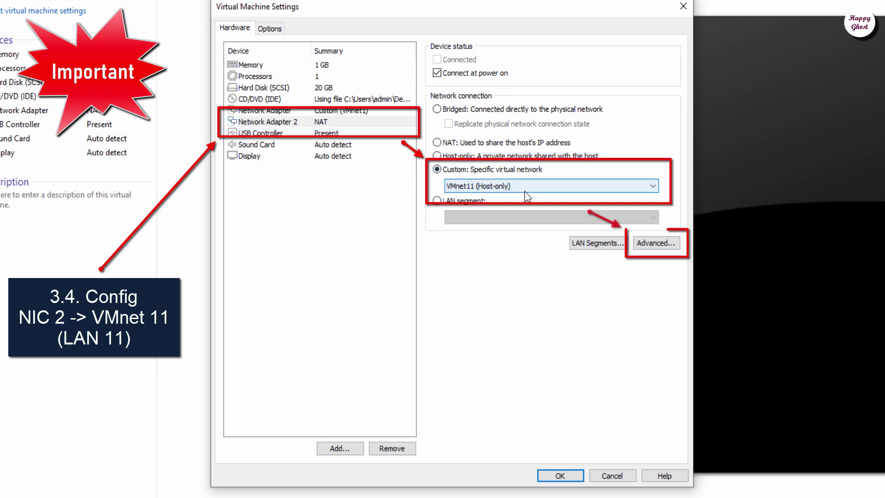
{"action": "left_click", "coordinate": [679, 249]}
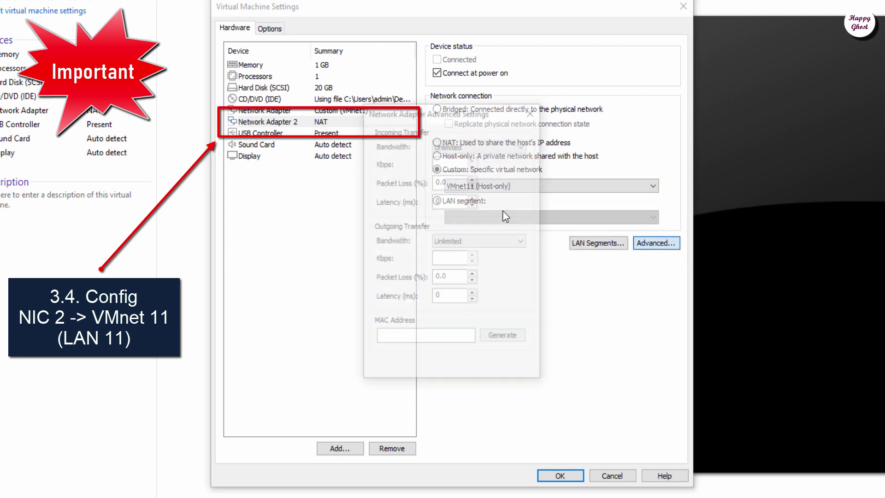
{"action": "mouse_move", "coordinate": [473, 112]}
{"action": "left_mouse_down"}
{"action": "mouse_move", "coordinate": [522, 81]}
{"action": "mouse_move", "coordinate": [529, 40]}
{"action": "left_mouse_up"}
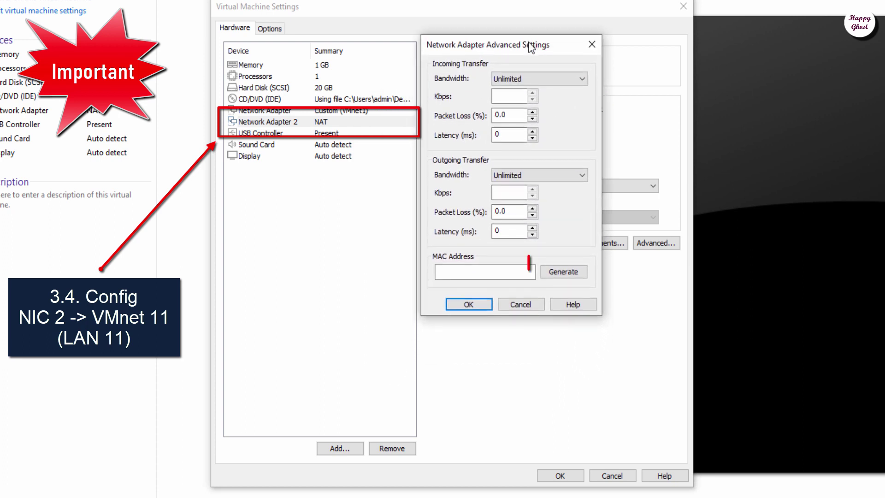
{"action": "left_click", "coordinate": [587, 272]}
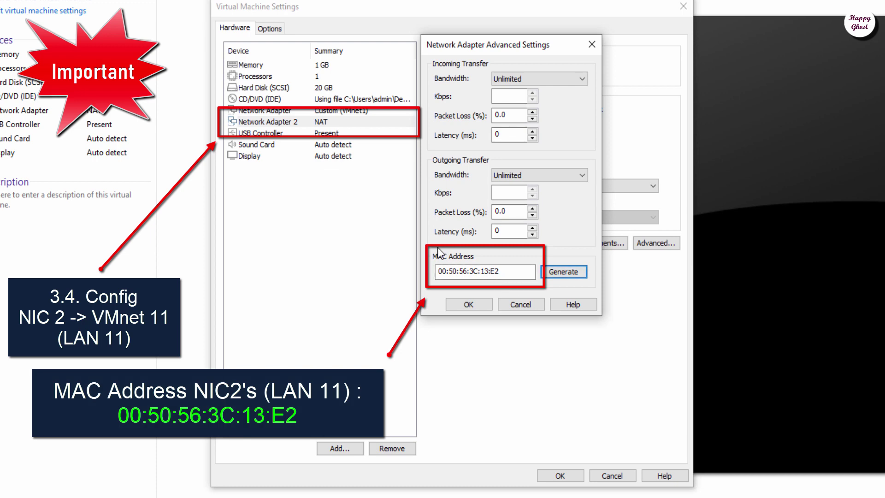
{"action": "left_click", "coordinate": [488, 306]}
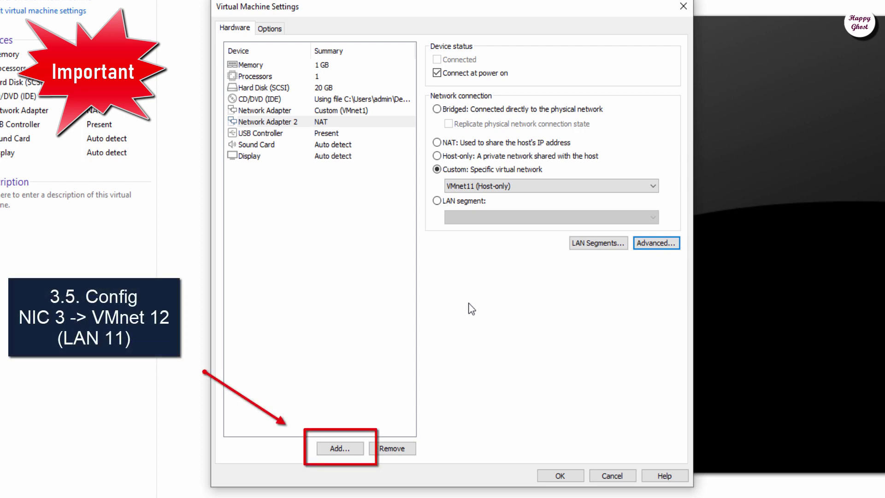
Add a third Network Adapter through the Add Hardware Wizard.
{"action": "left_click", "coordinate": [356, 455]}
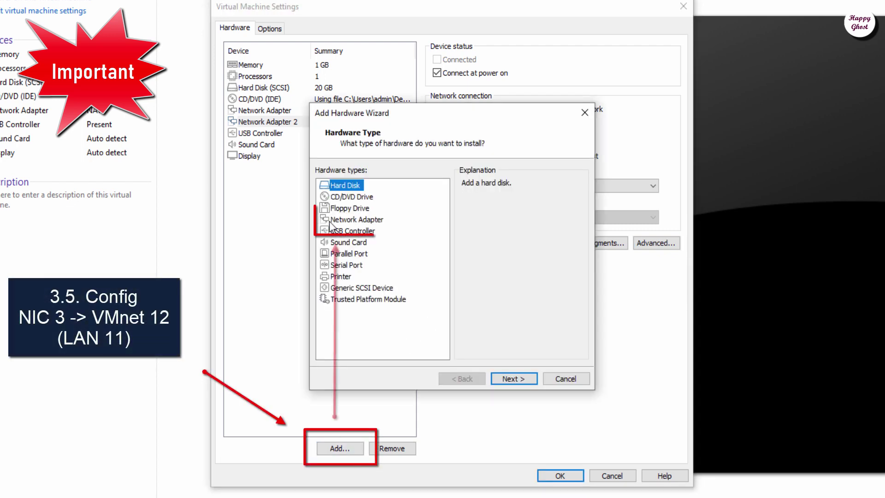
{"action": "left_click", "coordinate": [364, 219]}
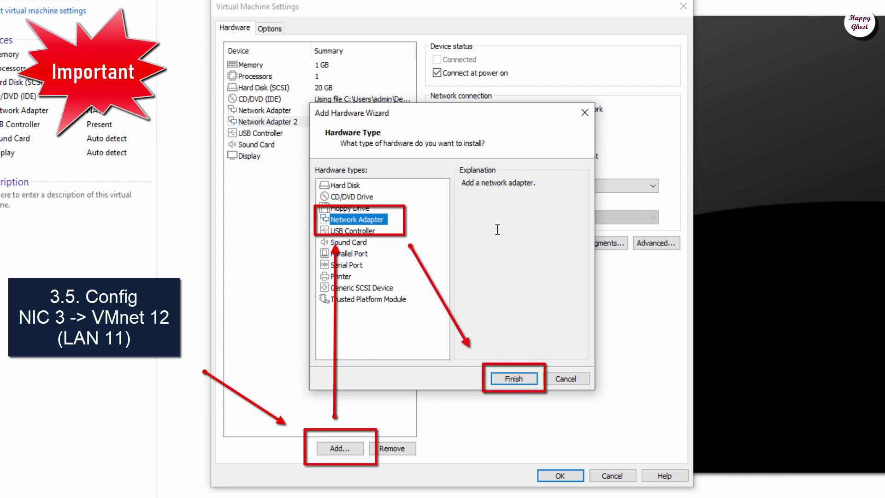
{"action": "left_click", "coordinate": [536, 383]}
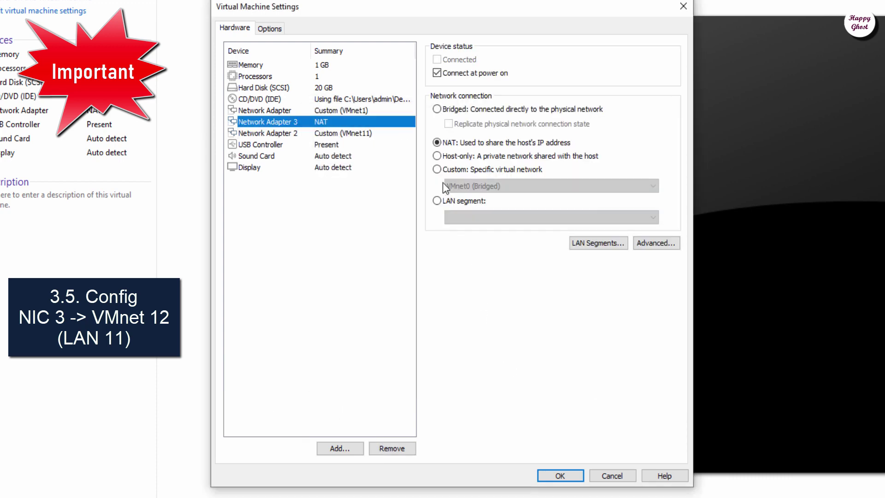
Connect Network Adapter 3 to VMnet12 (Host-only) with generated MAC 00:50:56:24:87:D5.
{"action": "left_click", "coordinate": [535, 171]}
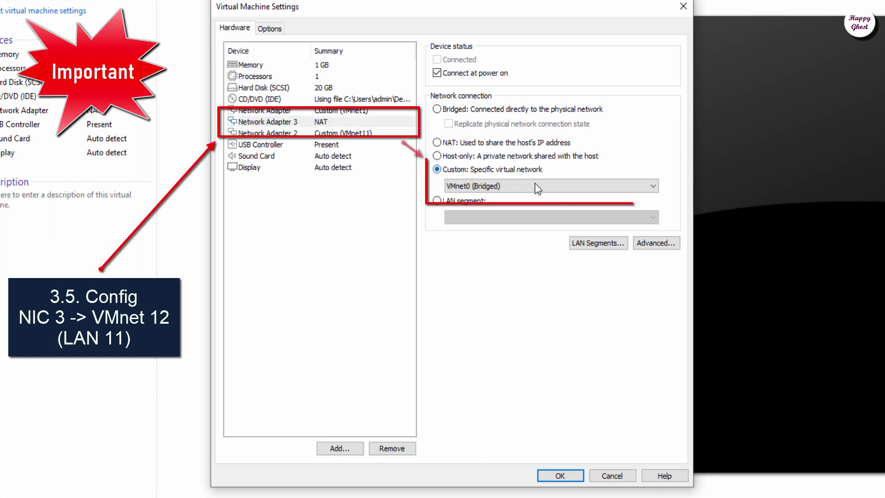
{"action": "left_click", "coordinate": [534, 187]}
{"action": "left_click", "coordinate": [528, 223]}
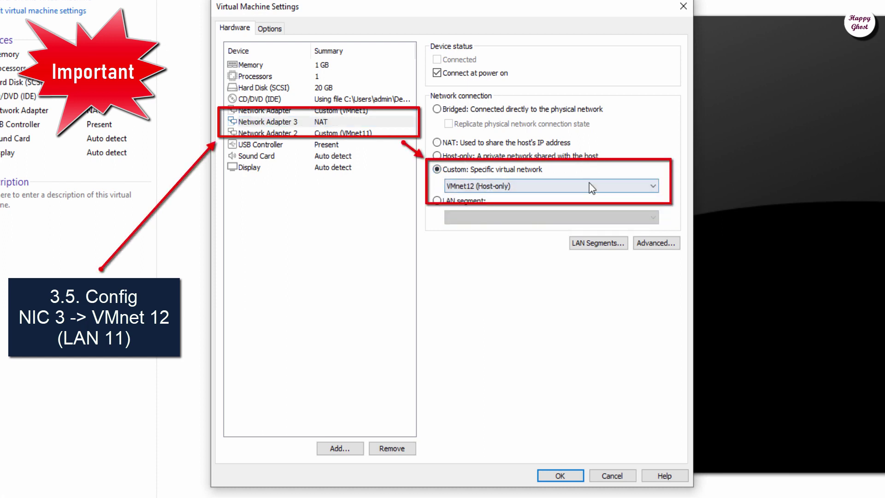
{"action": "left_click", "coordinate": [676, 250]}
{"action": "mouse_move", "coordinate": [449, 111]}
{"action": "left_mouse_down"}
{"action": "mouse_move", "coordinate": [524, 51]}
{"action": "mouse_move", "coordinate": [515, 39]}
{"action": "left_mouse_up"}
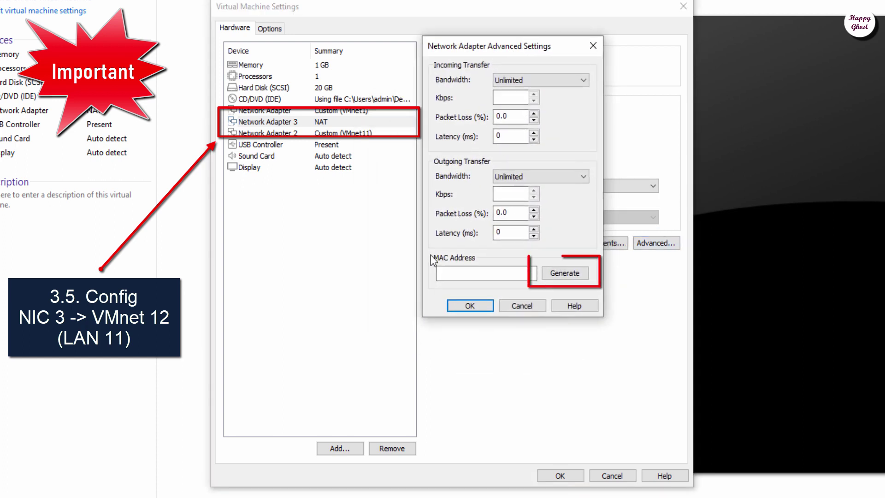
{"action": "left_click", "coordinate": [565, 274]}
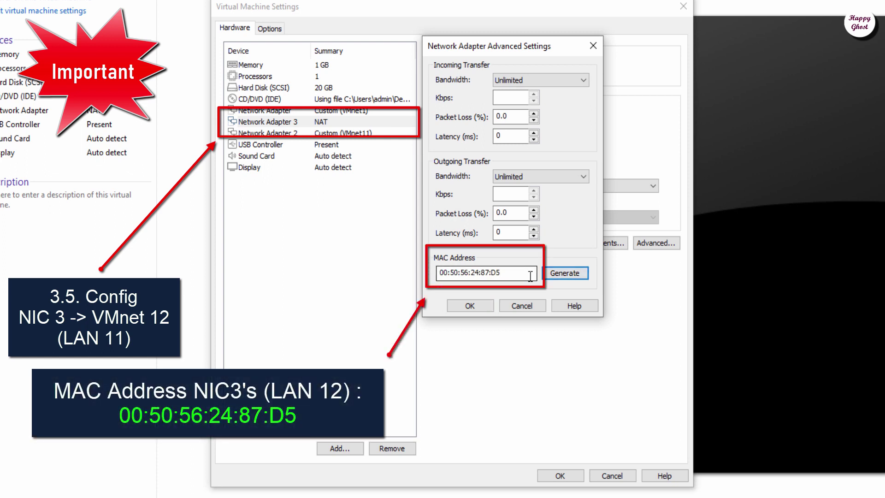
{"action": "left_click", "coordinate": [489, 303]}
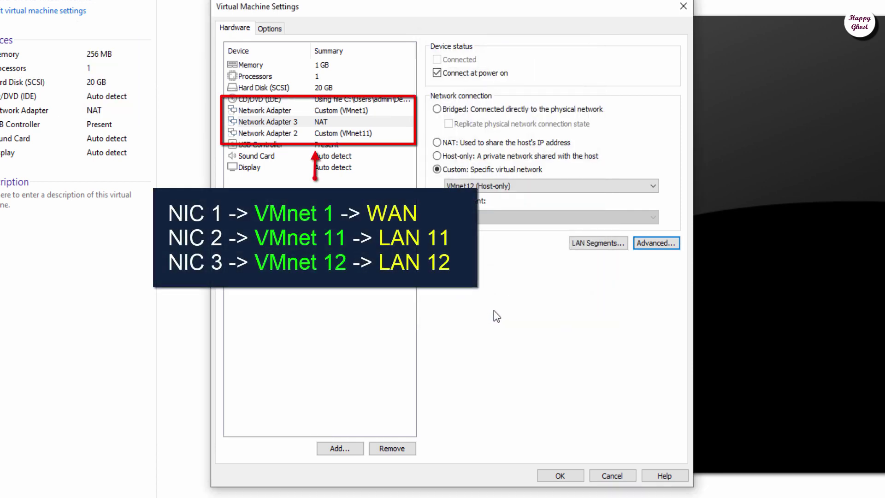
Check the VMnet1, VMnet11 and VMnet12 adapter assignments and save the VM settings.
{"action": "left_click", "coordinate": [356, 121]}
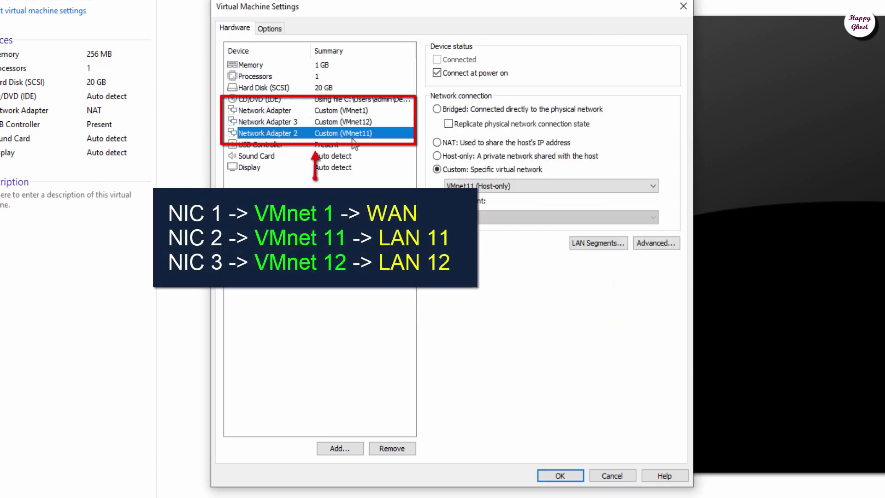
{"action": "left_click", "coordinate": [356, 113]}
{"action": "left_click", "coordinate": [363, 132]}
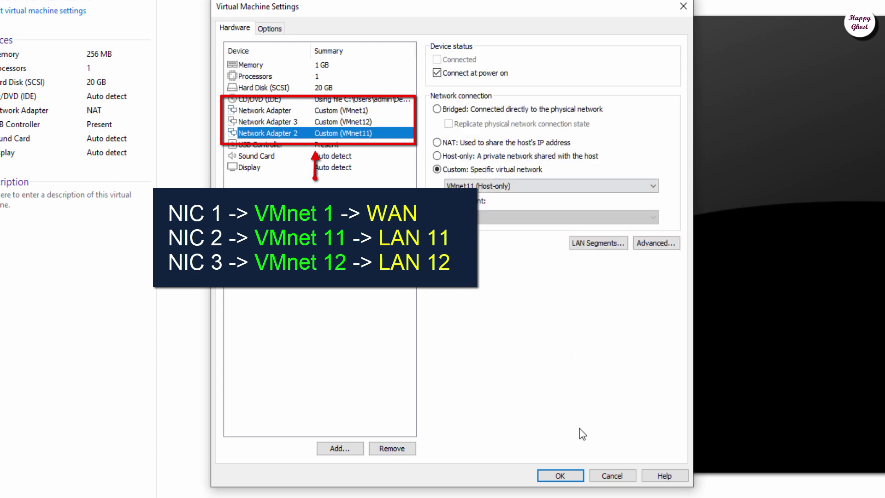
{"action": "left_click", "coordinate": [576, 476]}
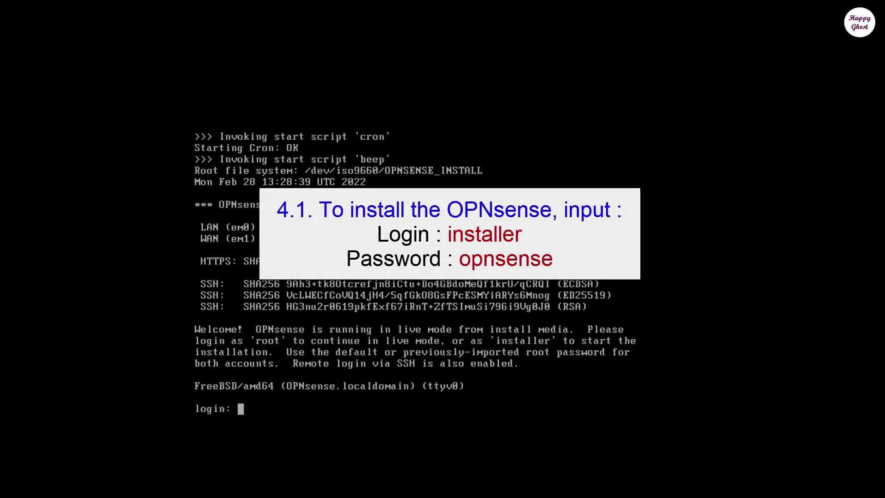
Log in as installer and choose a UFS install with the default US keymap.
{"action": "type", "text": "installer"}
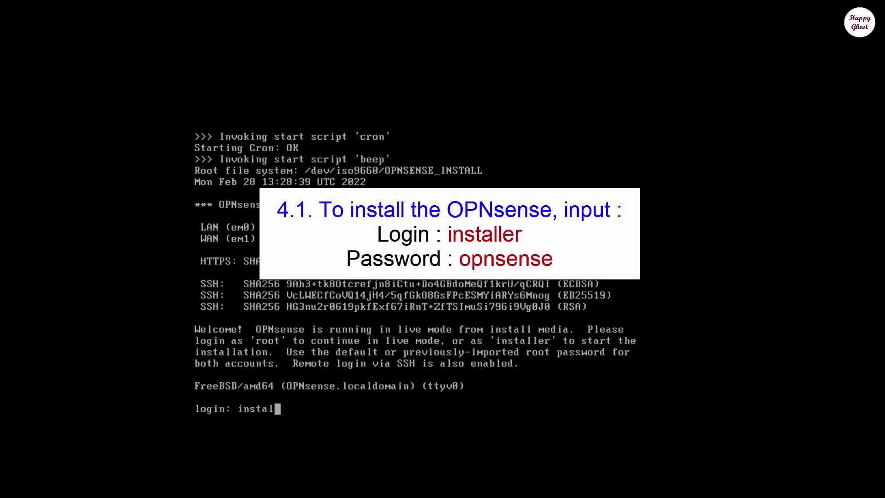
{"action": "key", "text": "Return"}
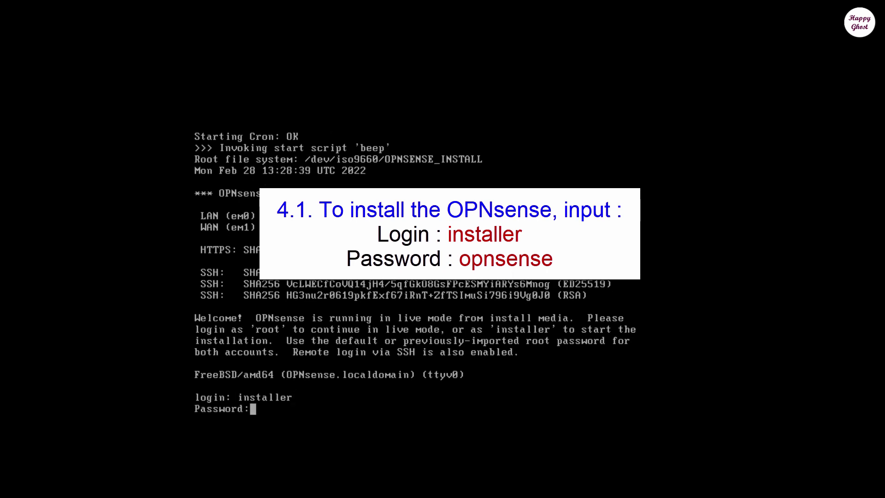
{"action": "key", "text": "Return"}
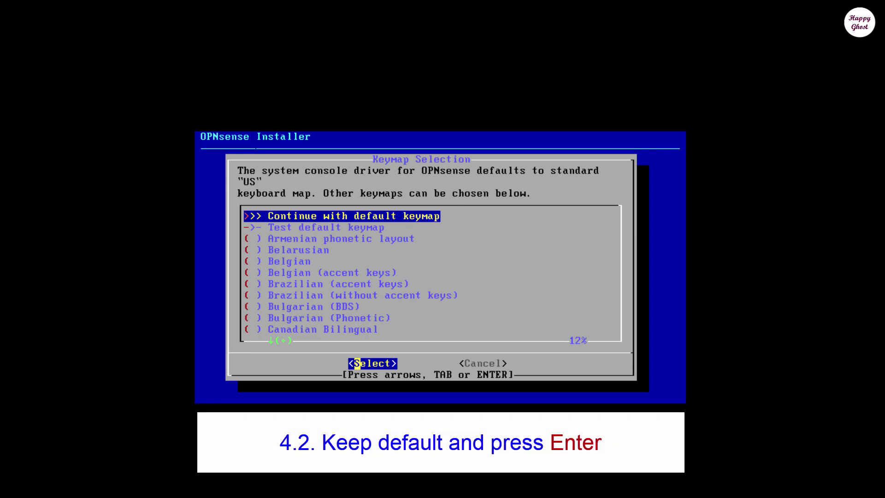
{"action": "key", "text": "Return"}
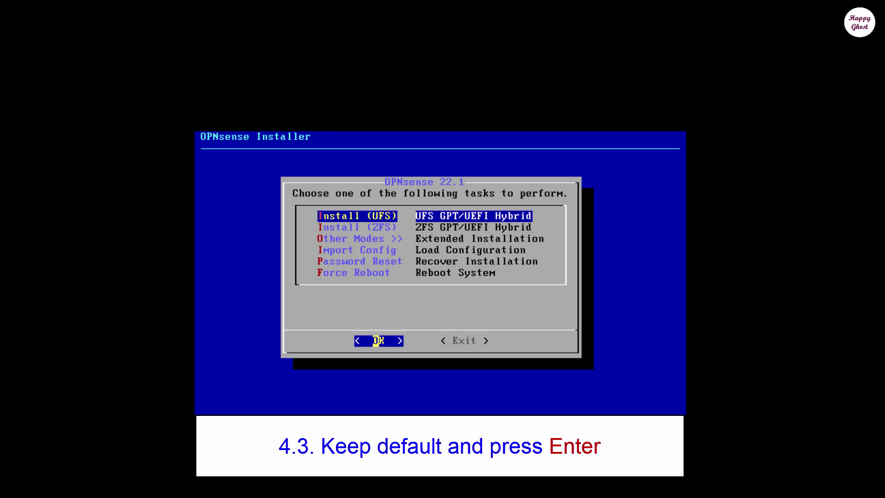
{"action": "key", "text": "Return"}
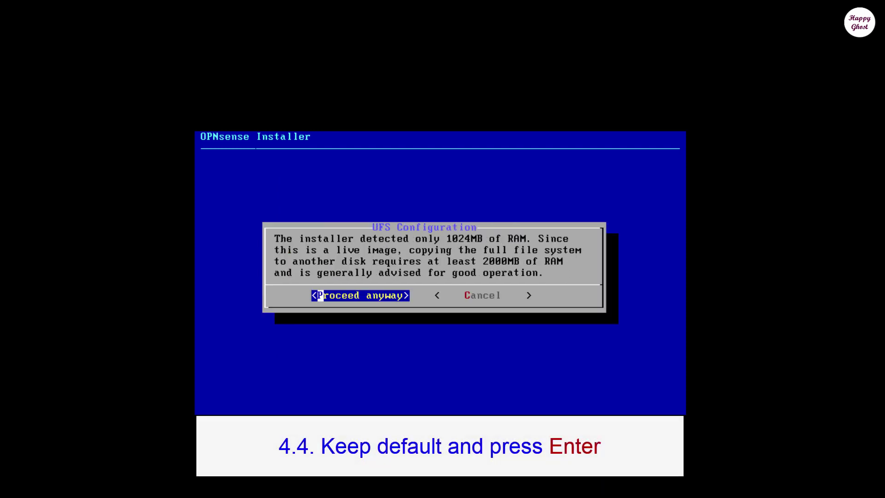
{"action": "key", "text": "Return"}
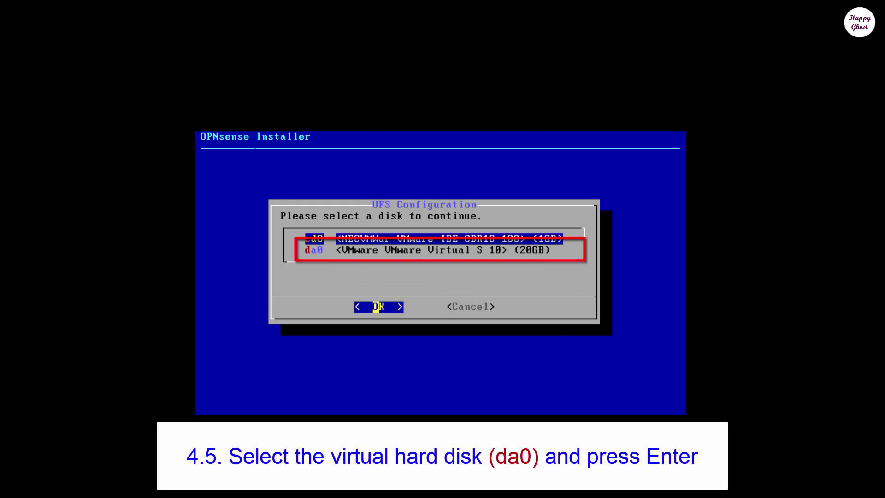
Install onto the 20GB da0 disk, confirming it will be erased.
{"action": "key", "text": "Down"}
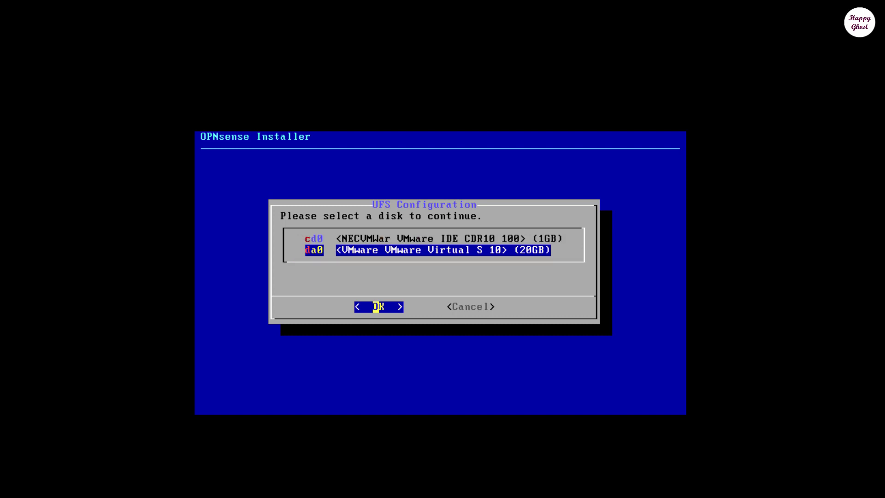
{"action": "key", "text": "Return"}
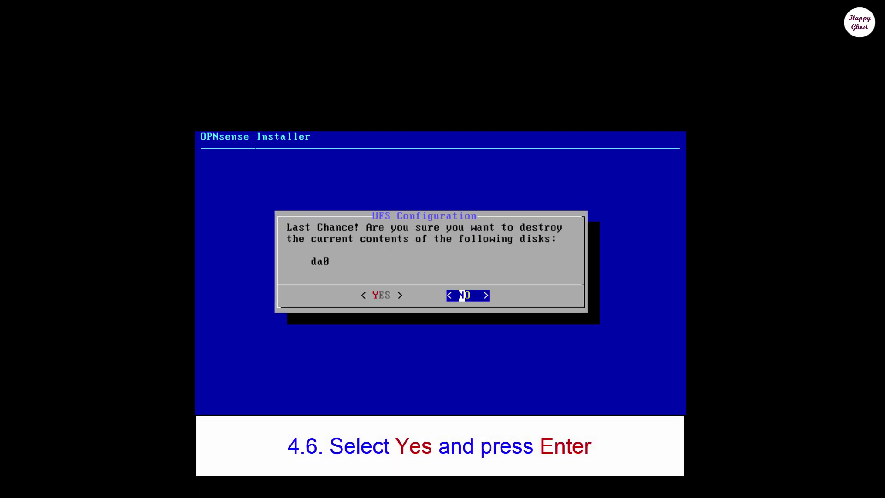
{"action": "key", "text": "Left"}
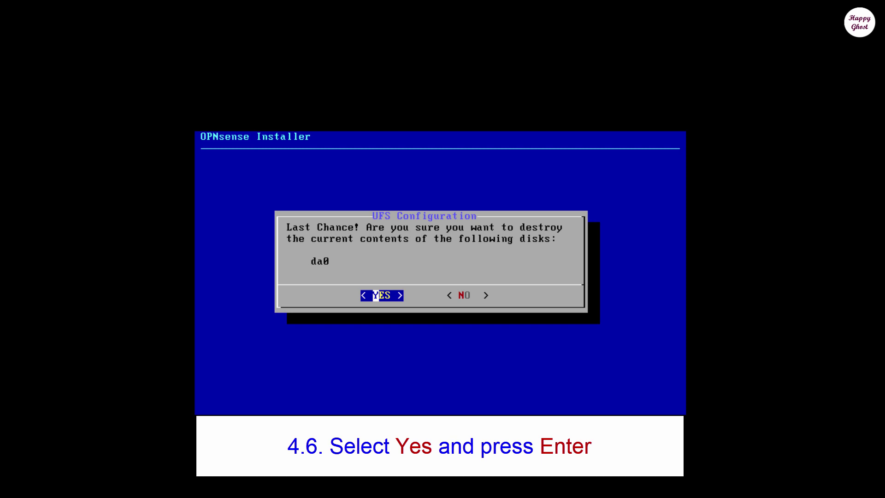
{"action": "key", "text": "Return"}
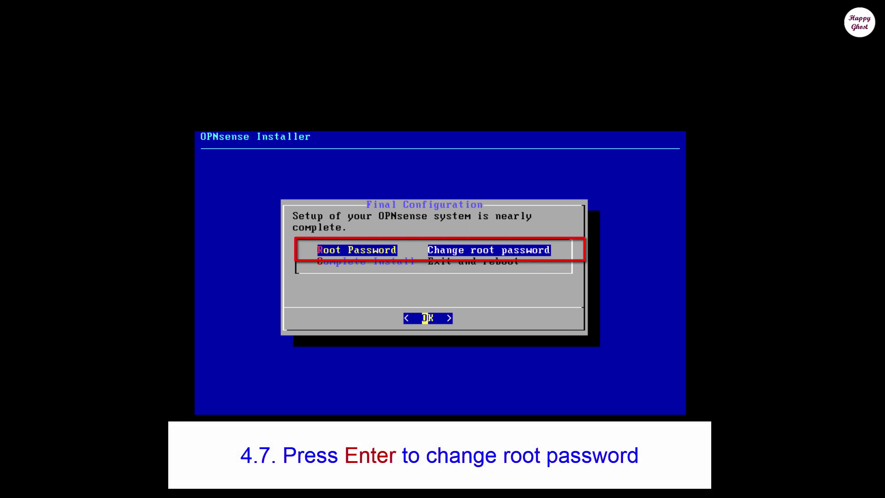
Set and confirm the root password, then complete the install and reboot.
{"action": "key", "text": "Return"}
{"action": "type", "text": "*********"}
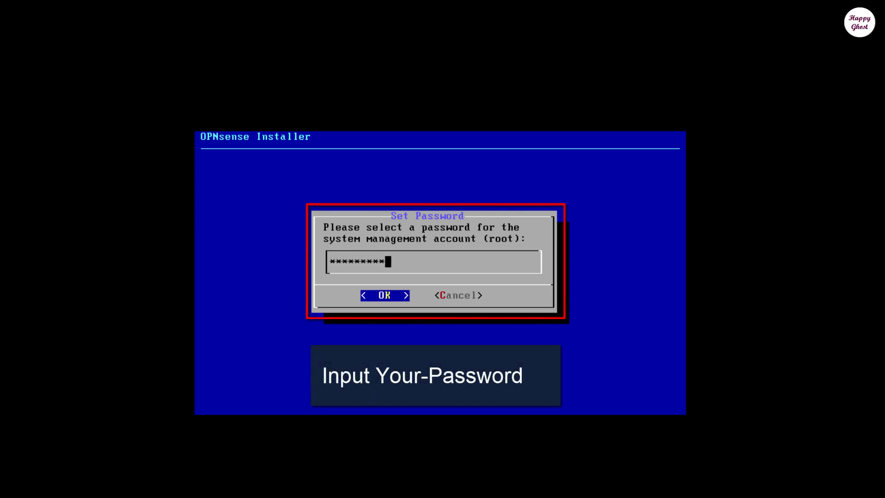
{"action": "key", "text": "Return"}
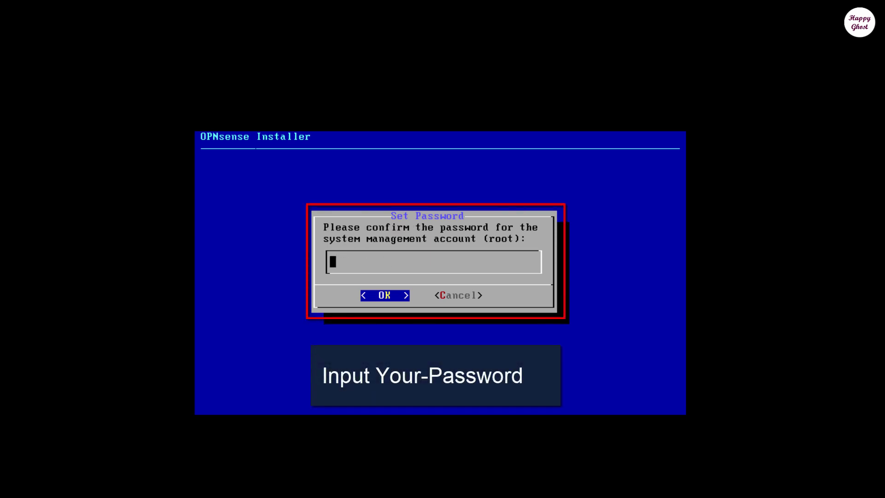
{"action": "type", "text": "*********"}
{"action": "key", "text": "Return"}
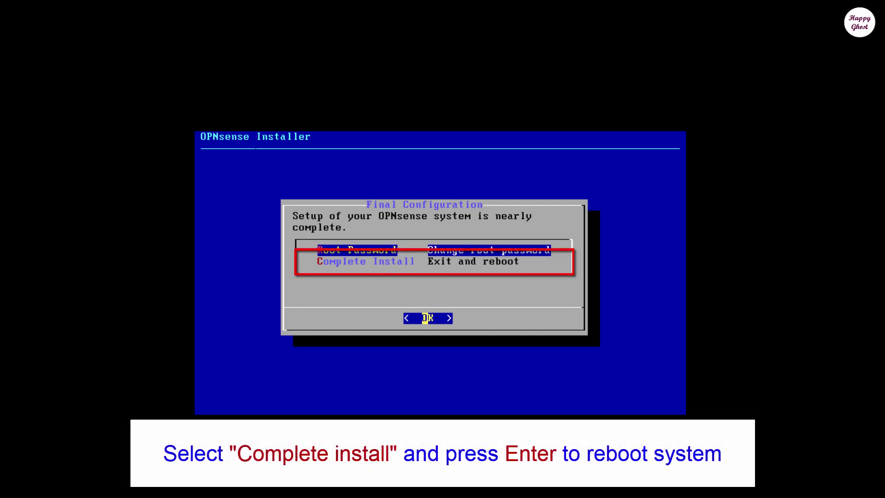
{"action": "key", "text": "Down"}
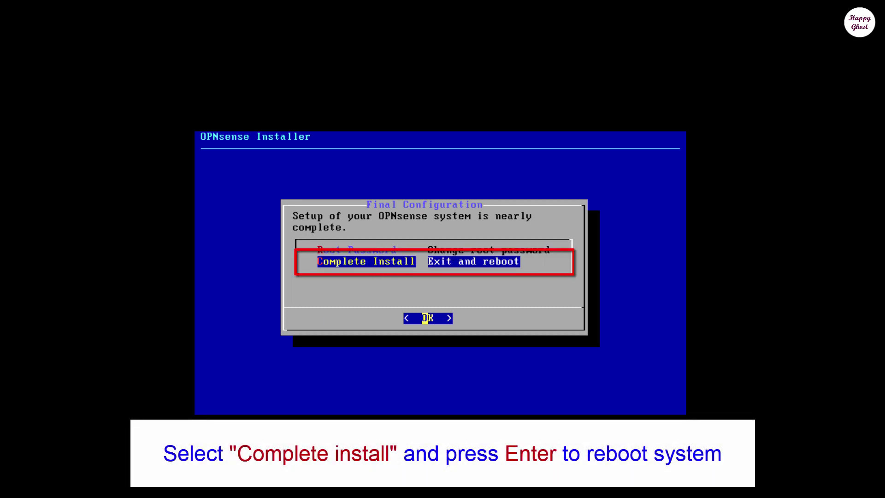
{"action": "key", "text": "Return"}
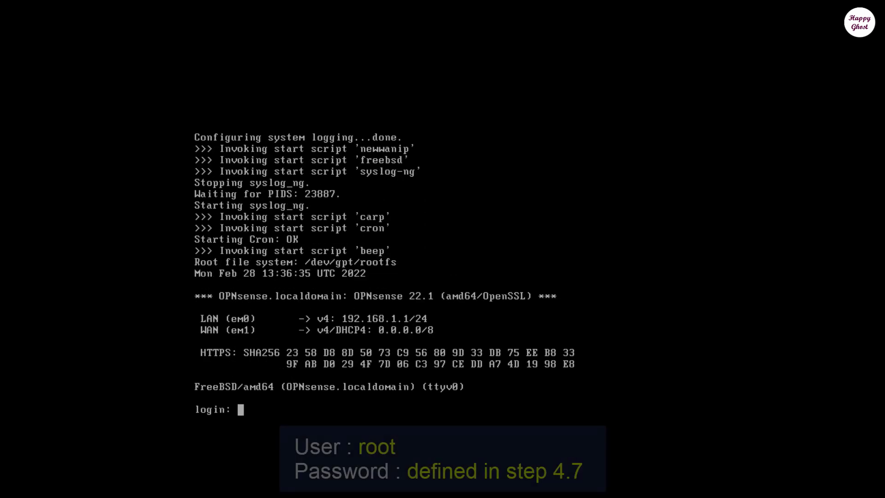
Log in to the OPNsense console as root.
{"action": "type", "text": "root"}
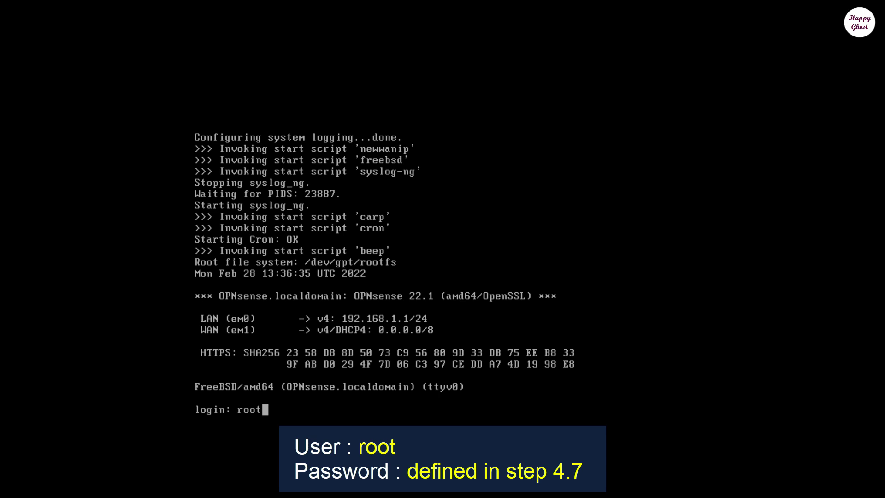
{"action": "key", "text": "Return"}
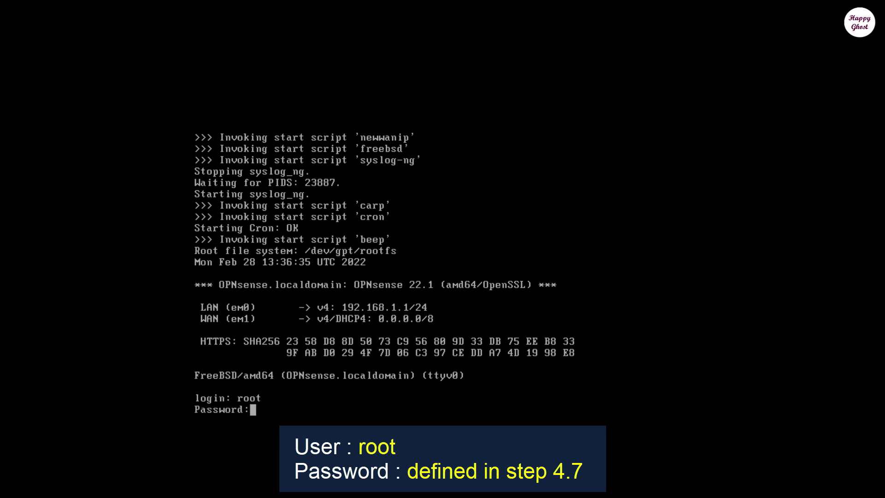
{"action": "key", "text": "Return"}
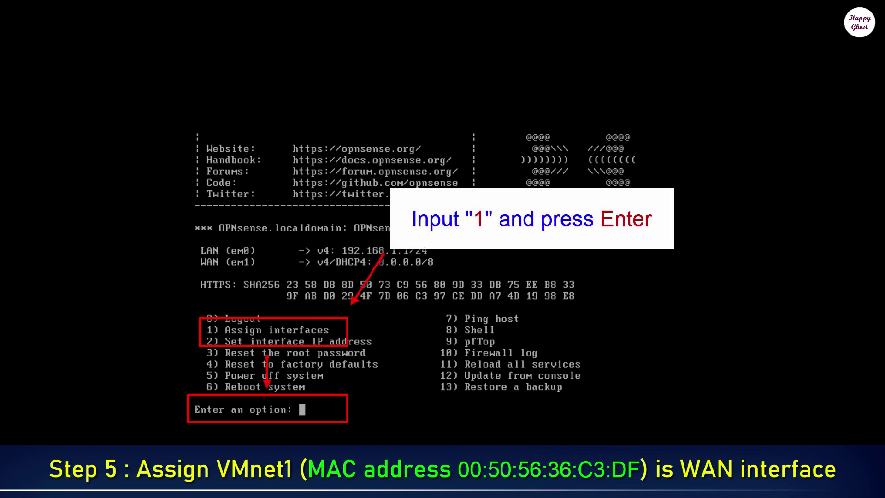
Assign em0 as WAN via option 1, skipping VLANs, LAN and optional interfaces.
{"action": "type", "text": "1"}
{"action": "key", "text": "Return"}
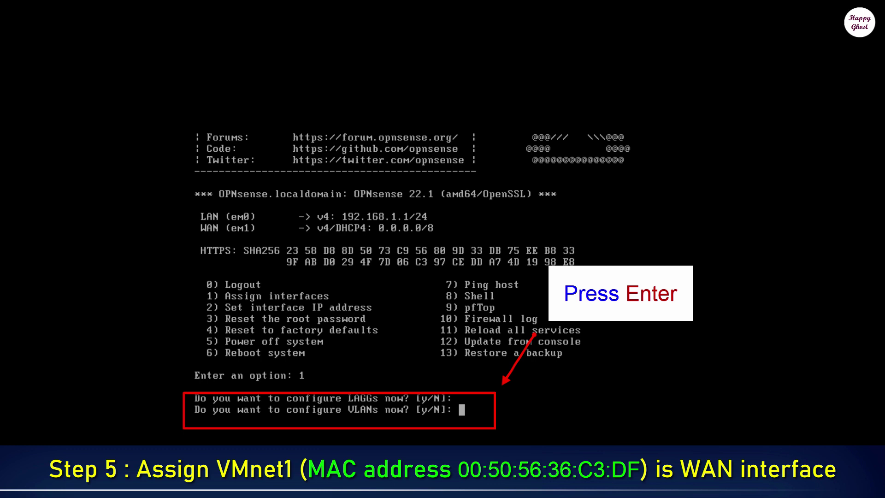
{"action": "key", "text": "Return"}
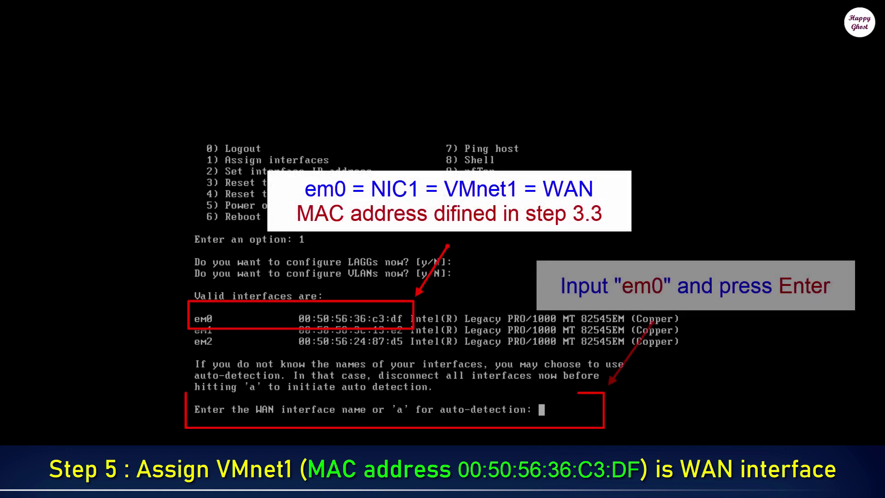
{"action": "type", "text": "em"}
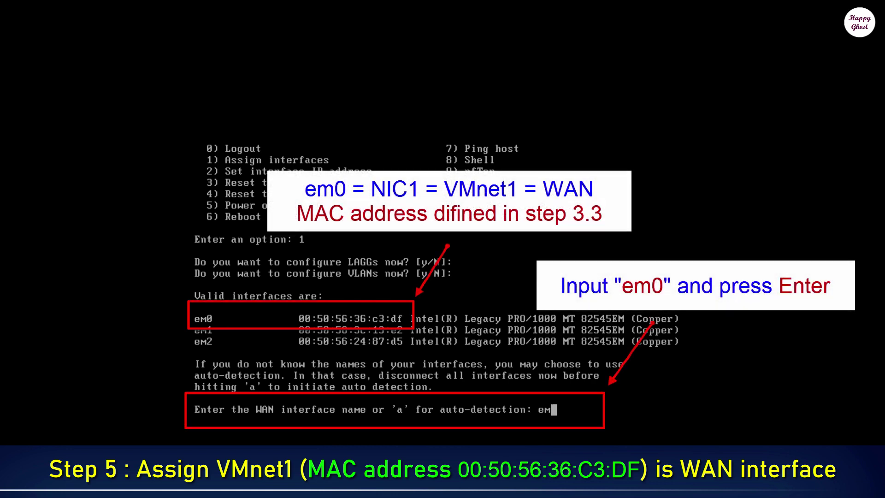
{"action": "type", "text": "0"}
{"action": "key", "text": "Return"}
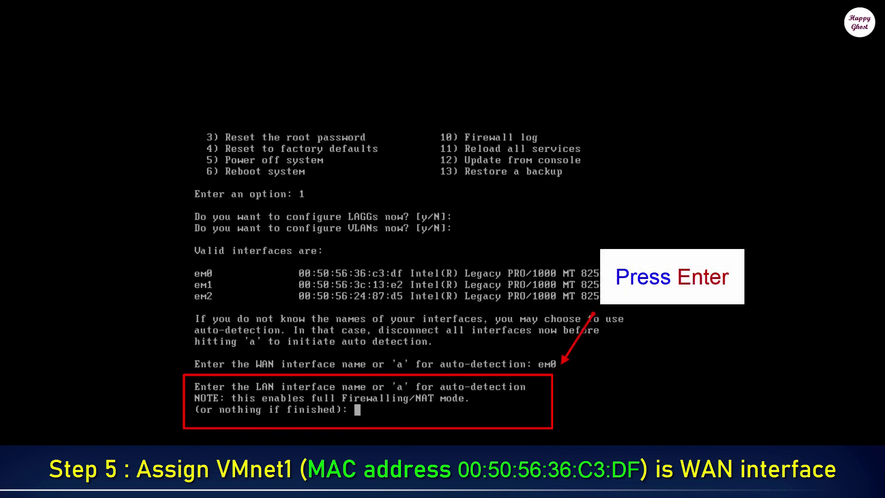
{"action": "key", "text": "Return"}
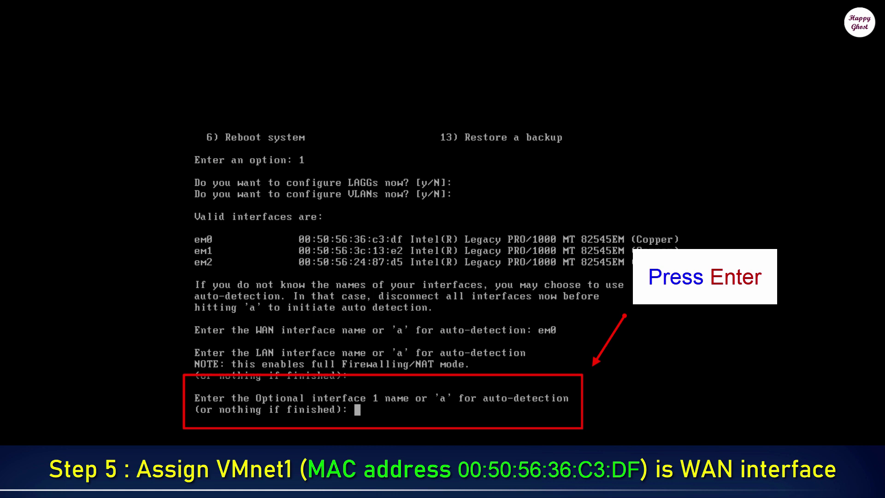
{"action": "key", "text": "Return"}
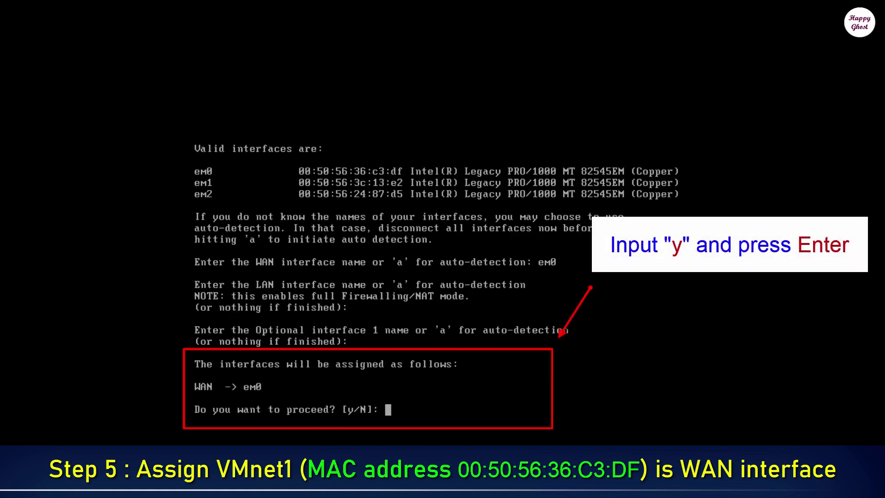
{"action": "type", "text": "y"}
{"action": "key", "text": "Return"}
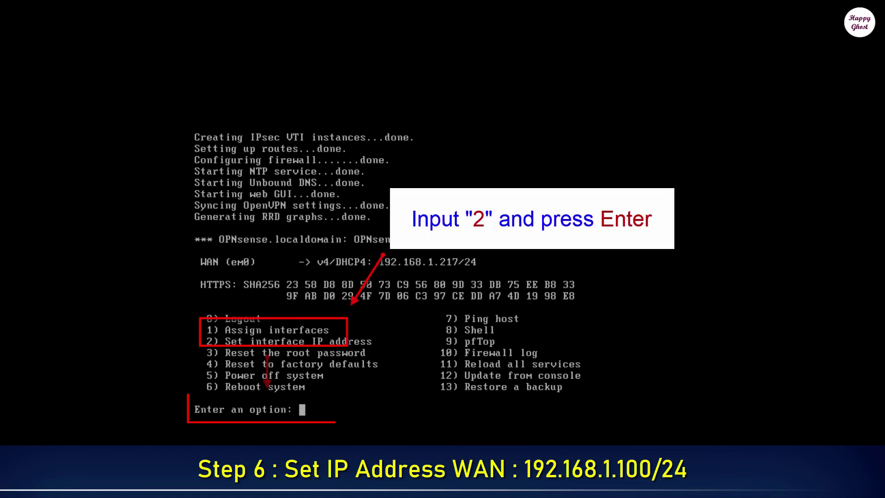
Give WAN the static IPv4 address 192.168.1.100/24 with no upstream gateway.
{"action": "type", "text": "2"}
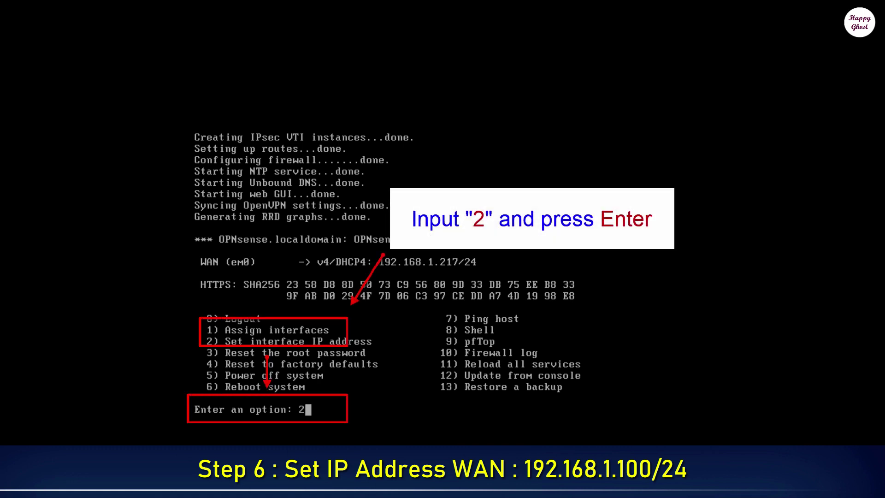
{"action": "key", "text": "Return"}
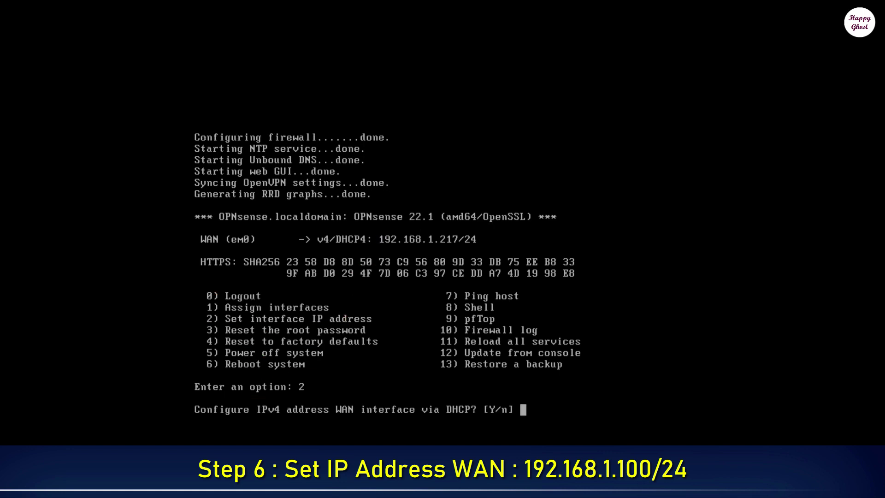
{"action": "type", "text": "n"}
{"action": "key", "text": "Return"}
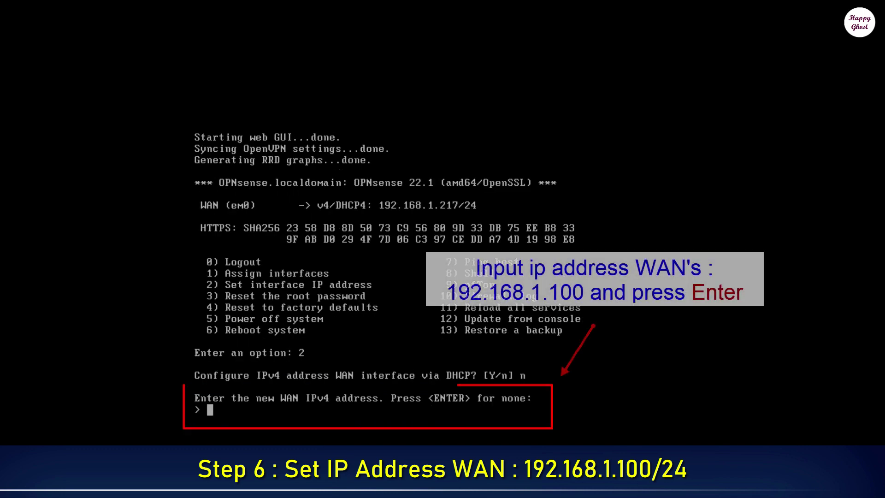
{"action": "type", "text": "192.16"}
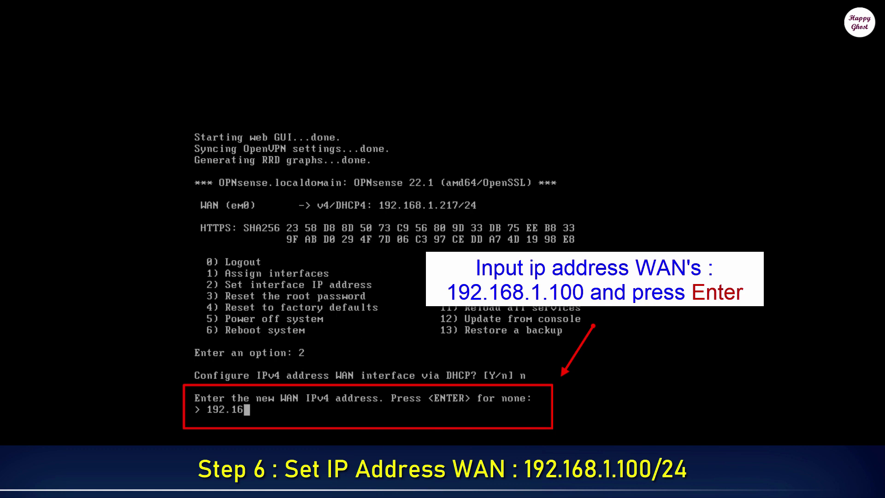
{"action": "type", "text": "8.1.100"}
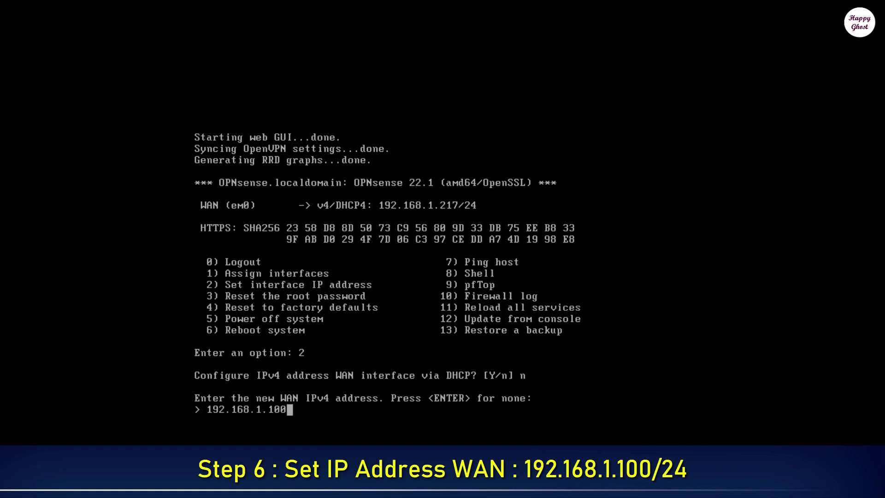
{"action": "key", "text": "Return"}
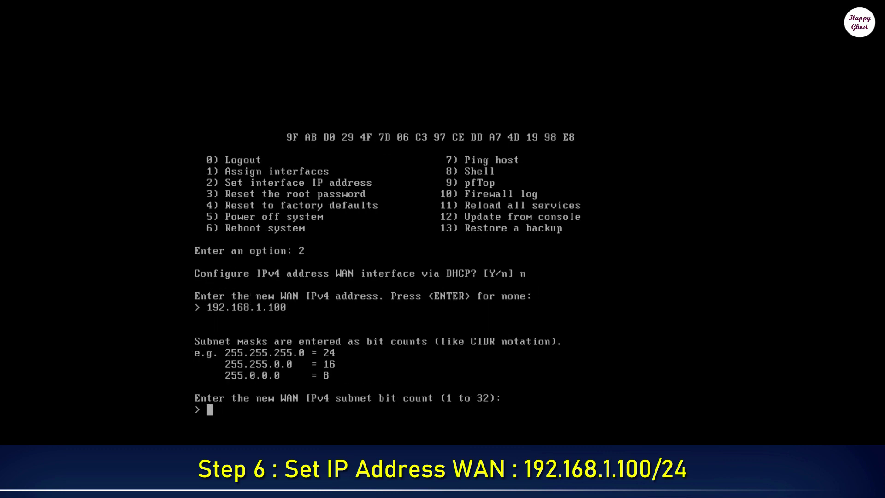
{"action": "type", "text": "24"}
{"action": "key", "text": "Return"}
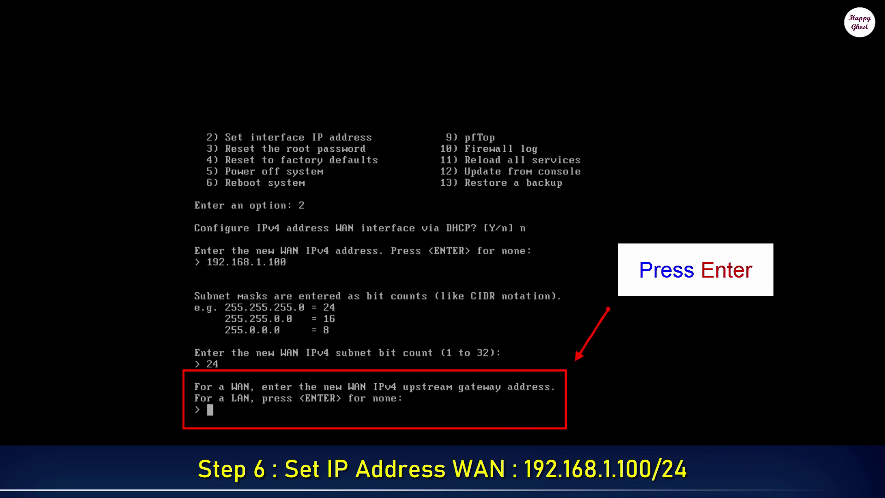
{"action": "key", "text": "Return"}
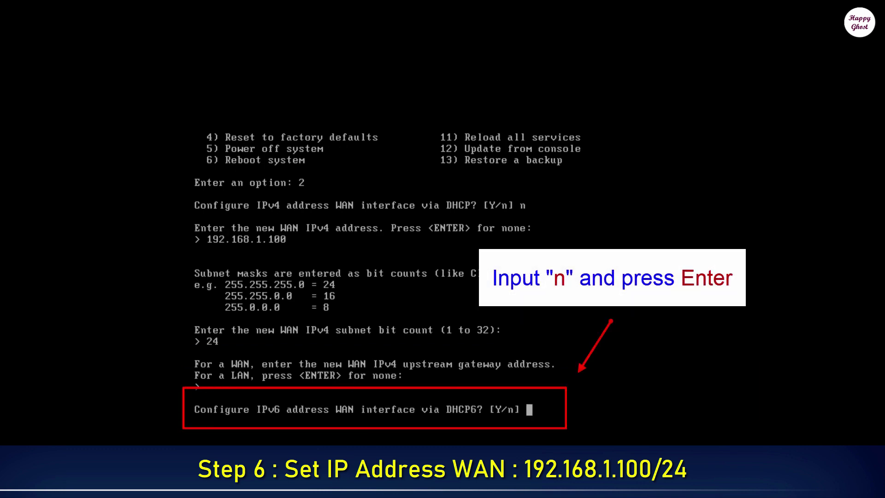
Skip WAN IPv6 and DHCP server, keep HTTPS and the existing certificate, and apply.
{"action": "type", "text": "n"}
{"action": "key", "text": "Return"}
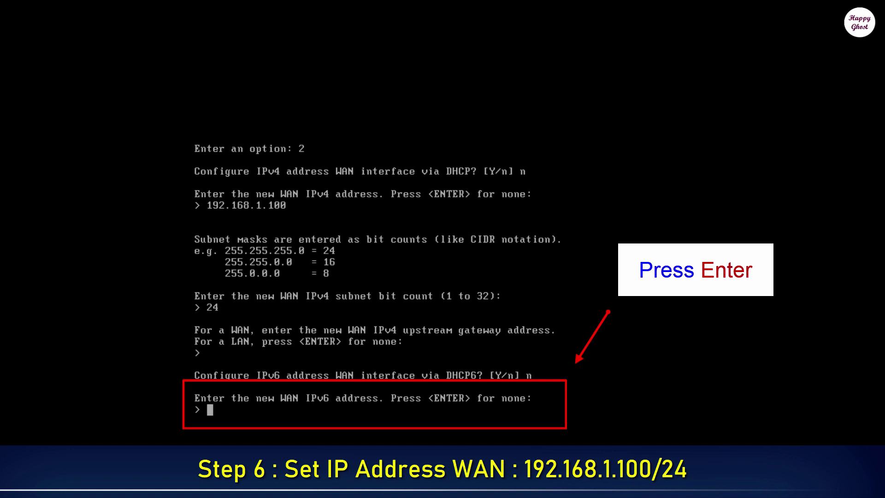
{"action": "key", "text": "Return"}
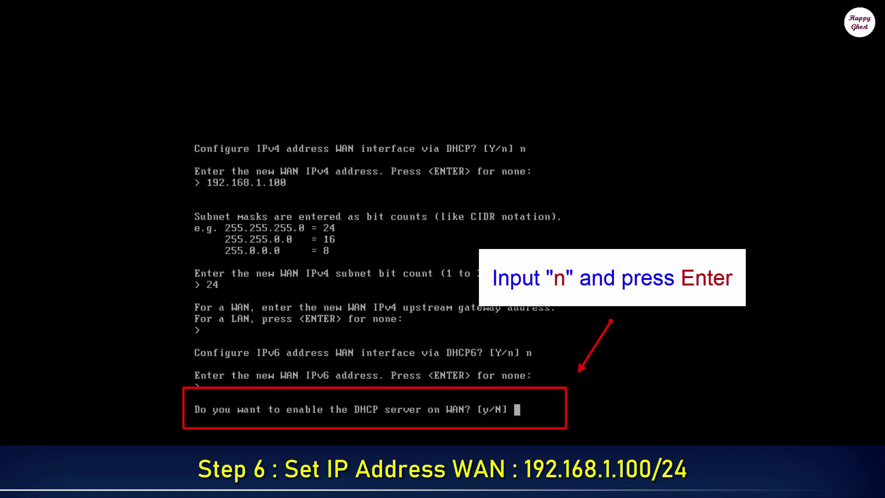
{"action": "type", "text": "n"}
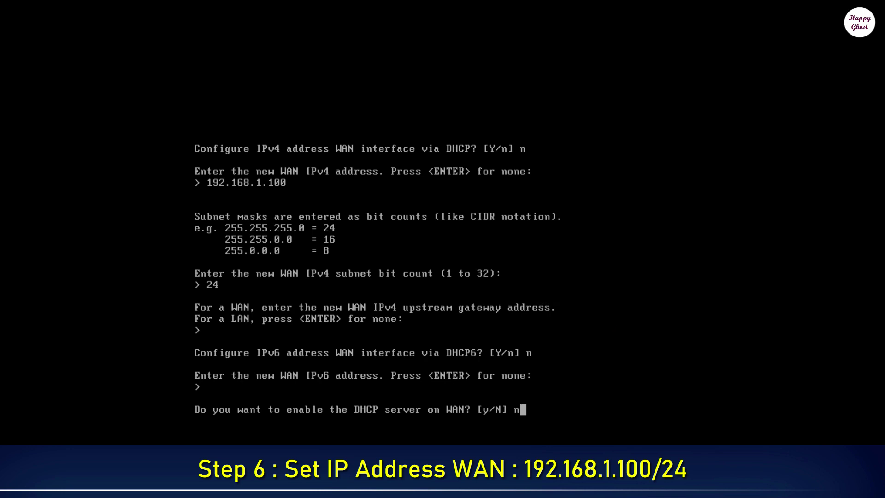
{"action": "key", "text": "Return"}
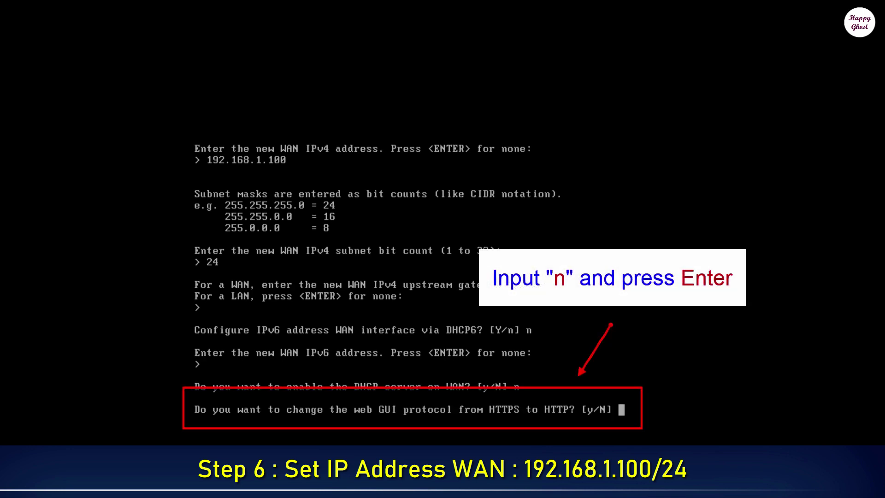
{"action": "type", "text": "n"}
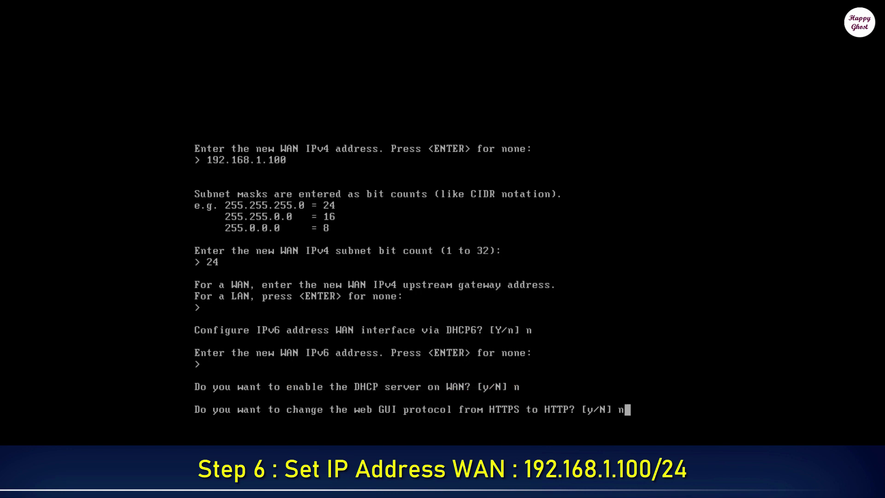
{"action": "key", "text": "Return"}
{"action": "type", "text": "n"}
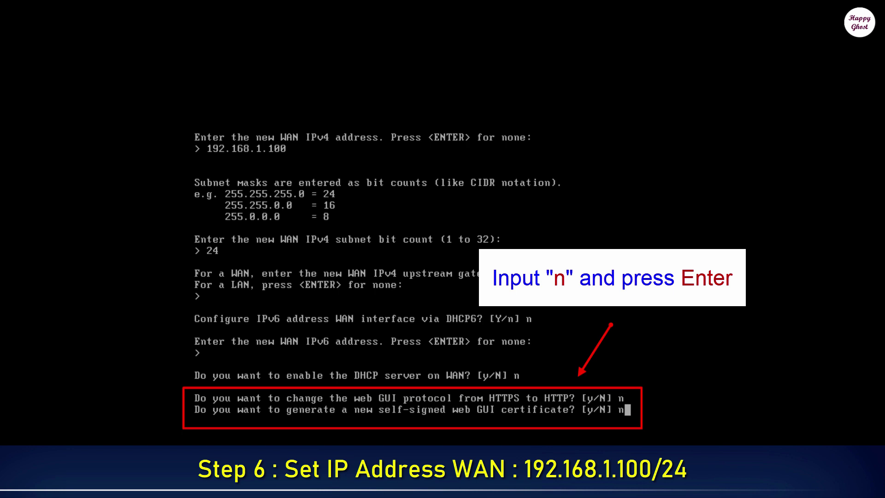
{"action": "key", "text": "Return"}
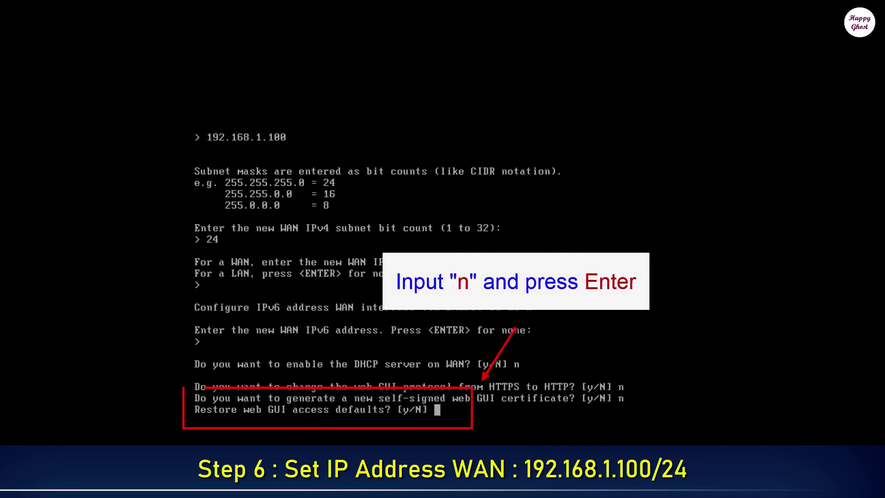
{"action": "type", "text": "n"}
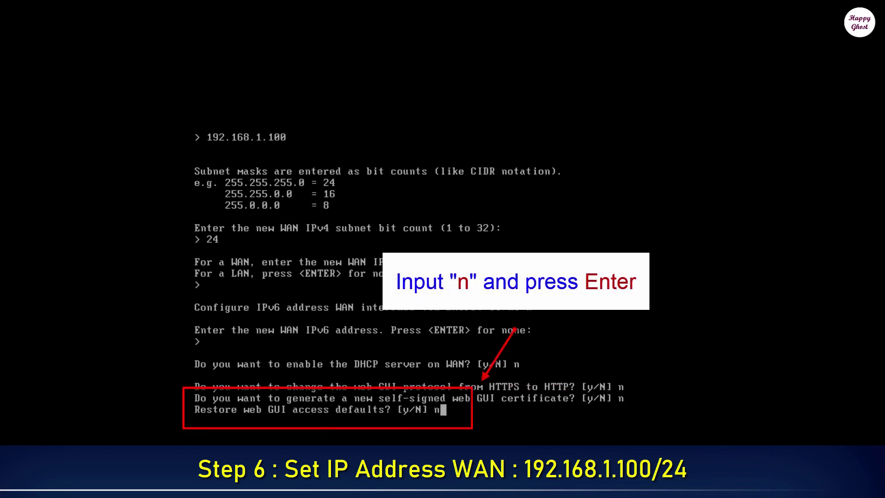
{"action": "key", "text": "Return"}
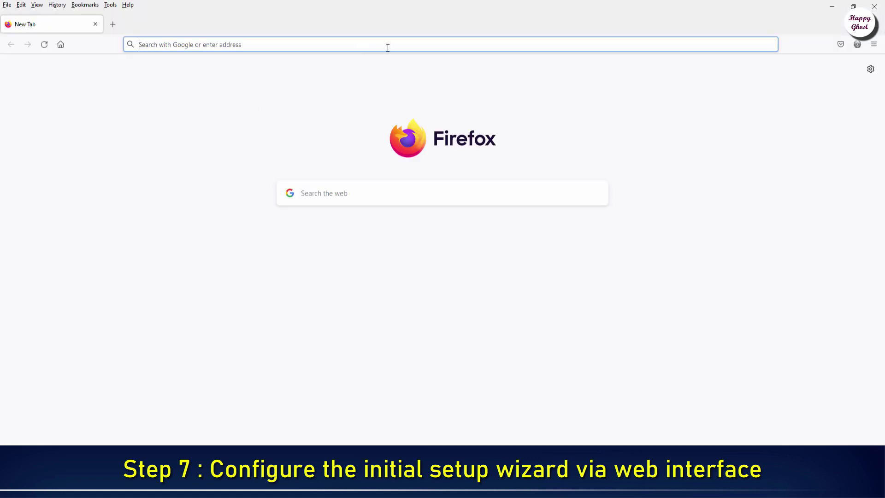
Browse to 192.168.1.100 and accept the self-signed certificate warning.
{"action": "type", "text": "192"}
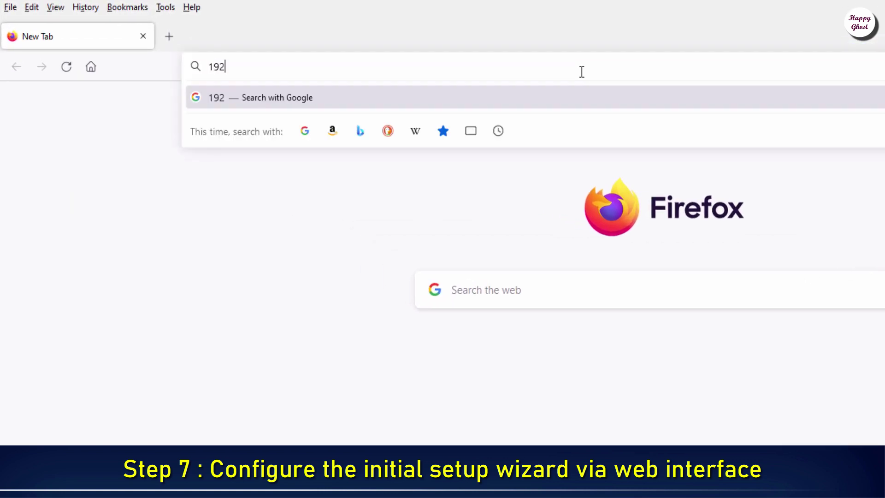
{"action": "type", "text": ".168.1.100"}
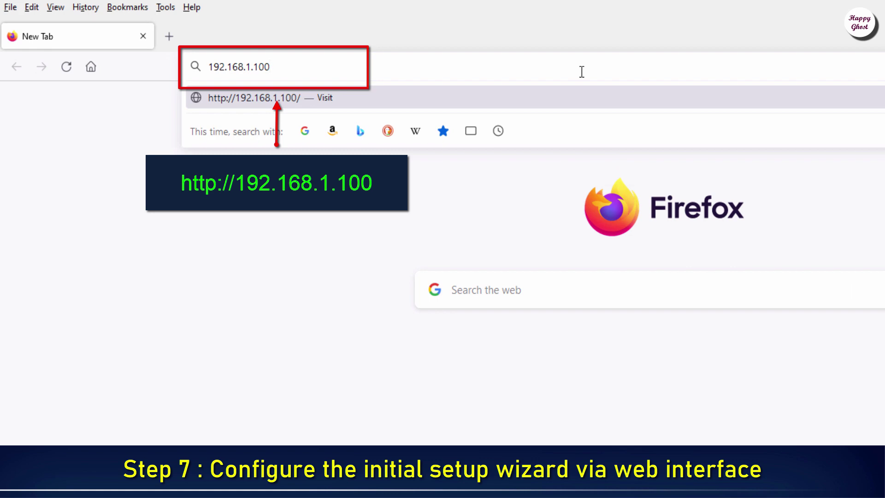
{"action": "key", "text": "Return"}
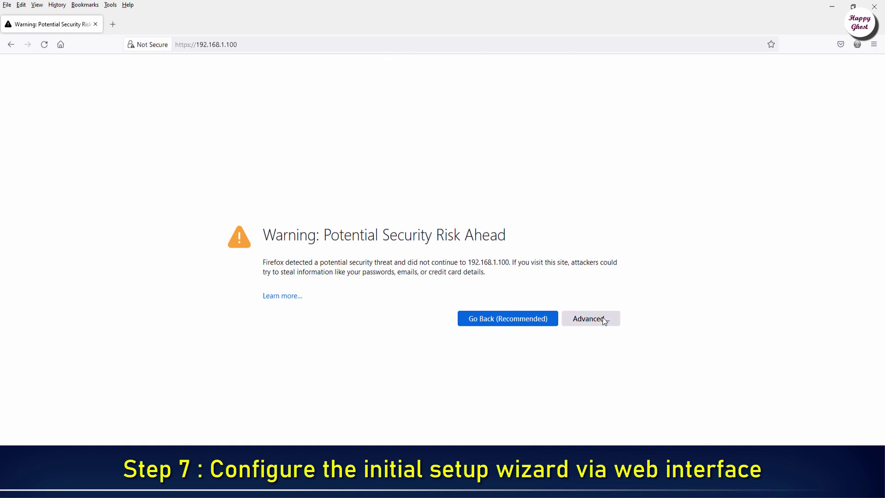
{"action": "left_click", "coordinate": [604, 322]}
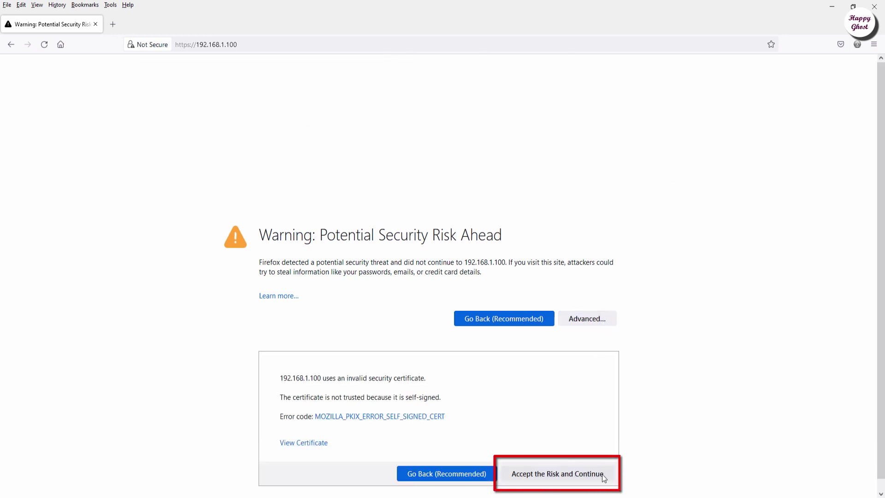
{"action": "left_click", "coordinate": [604, 478]}
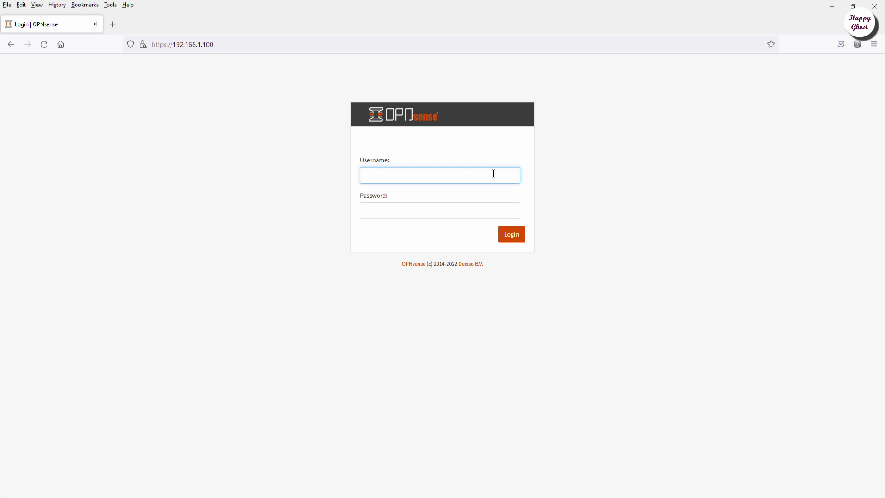
Log in to the web GUI as root with its password, declining Firefox's save-login offer.
{"action": "type", "text": "root"}
{"action": "key", "text": "Tab"}
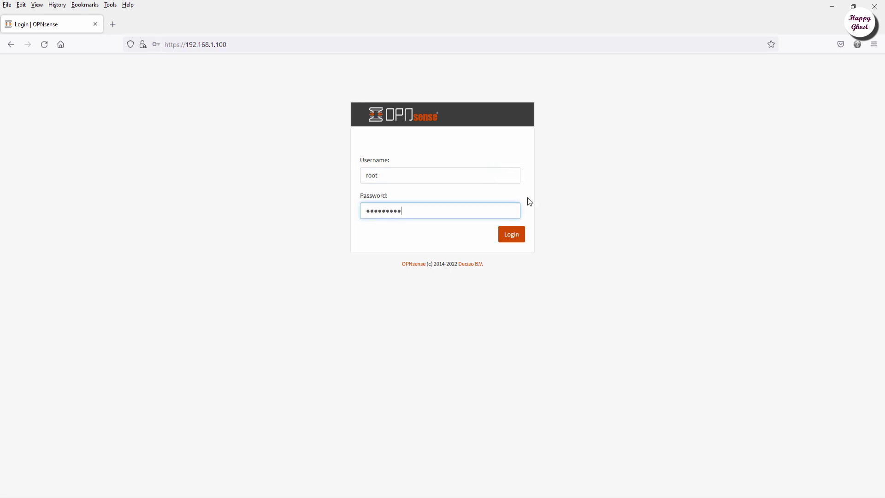
{"action": "left_click", "coordinate": [523, 241]}
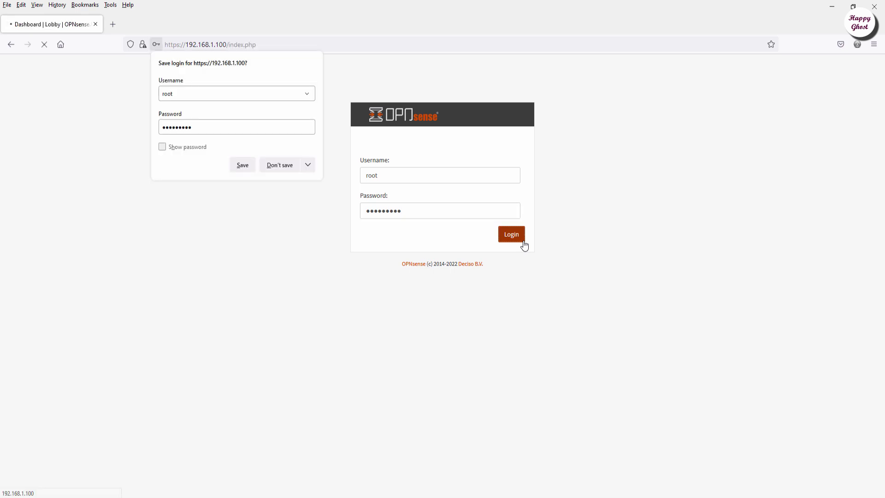
{"action": "left_click", "coordinate": [286, 164]}
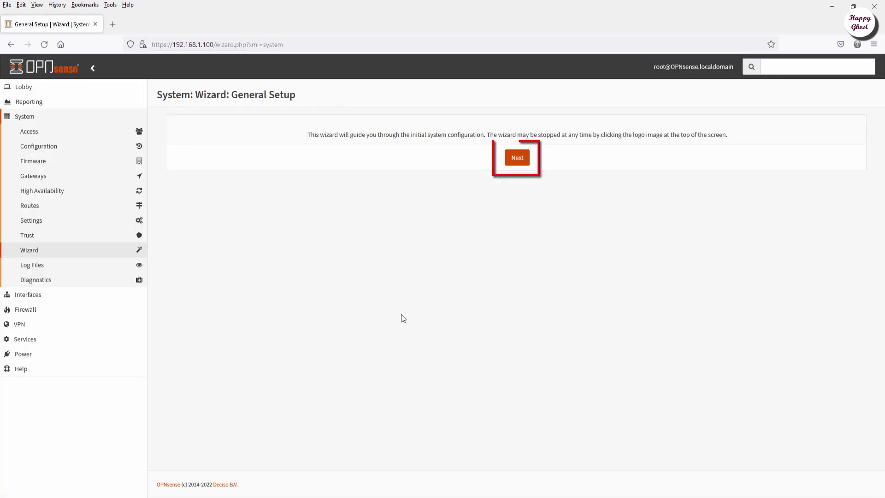
Start the setup wizard and set hostname OPNsense-1 and domain hg.local.
{"action": "left_click", "coordinate": [523, 166]}
{"action": "left_click_drag", "start_coordinate": [292, 147], "coordinate": [349, 146]}
{"action": "left_click", "coordinate": [388, 148]}
{"action": "type", "text": "-1"}
{"action": "left_click", "coordinate": [300, 175]}
{"action": "double_click", "coordinate": [335, 174]}
{"action": "type", "text": "hg.local"}
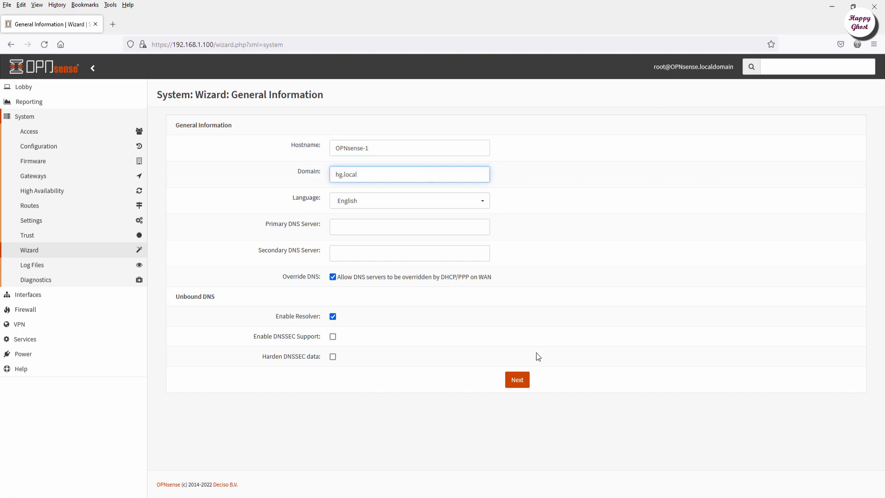
{"action": "left_click_drag", "start_coordinate": [262, 250], "coordinate": [299, 251]}
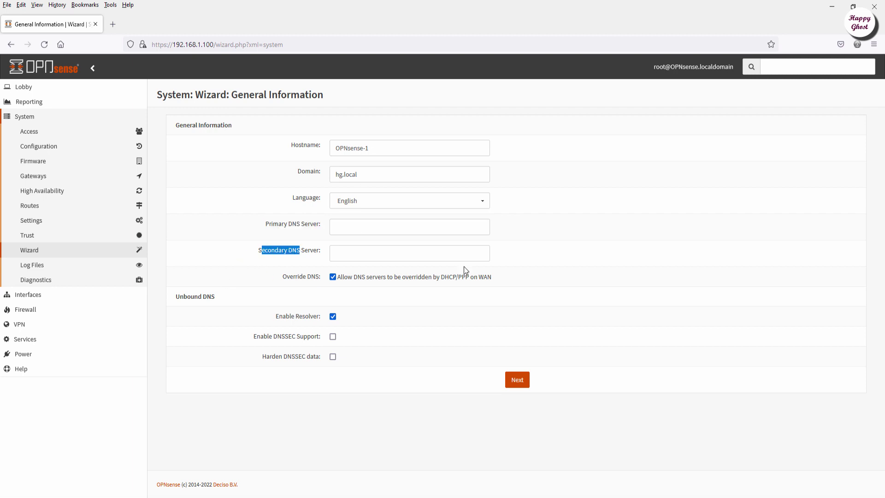
{"action": "left_click", "coordinate": [525, 384]}
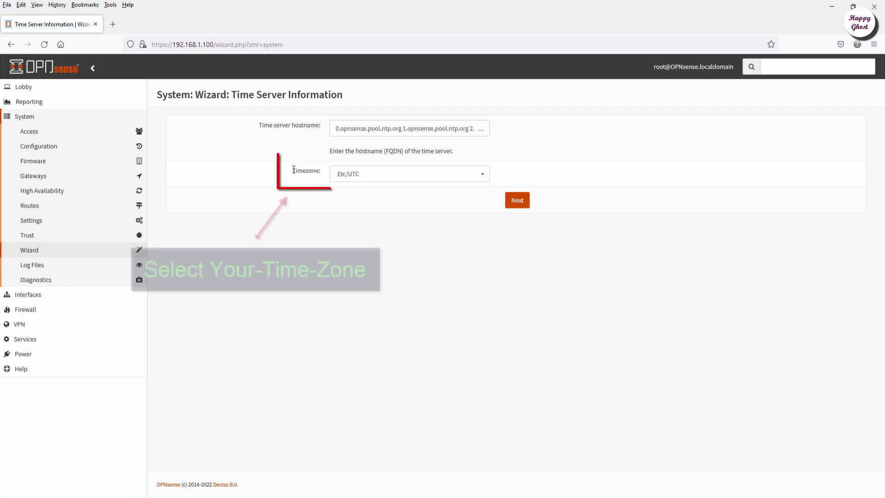
Choose the Asia/Ho_Chi_Minh timezone and accept the time server settings.
{"action": "left_click_drag", "start_coordinate": [288, 178], "coordinate": [367, 178]}
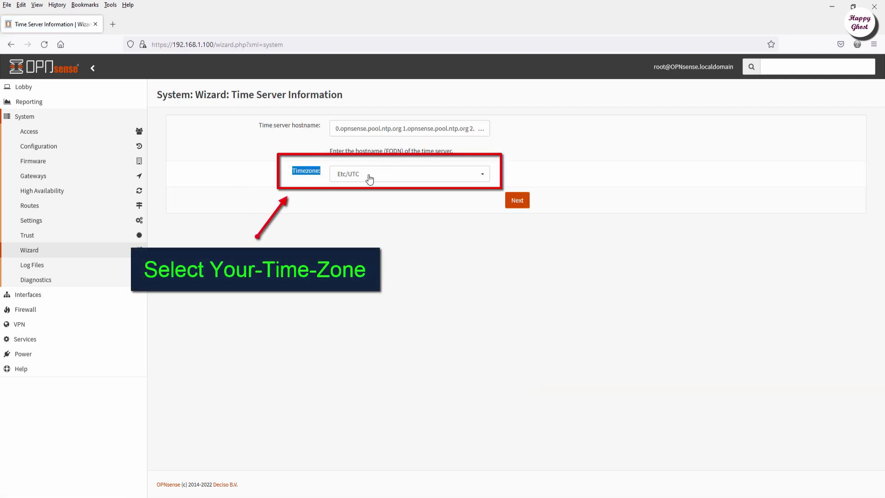
{"action": "left_click", "coordinate": [477, 183]}
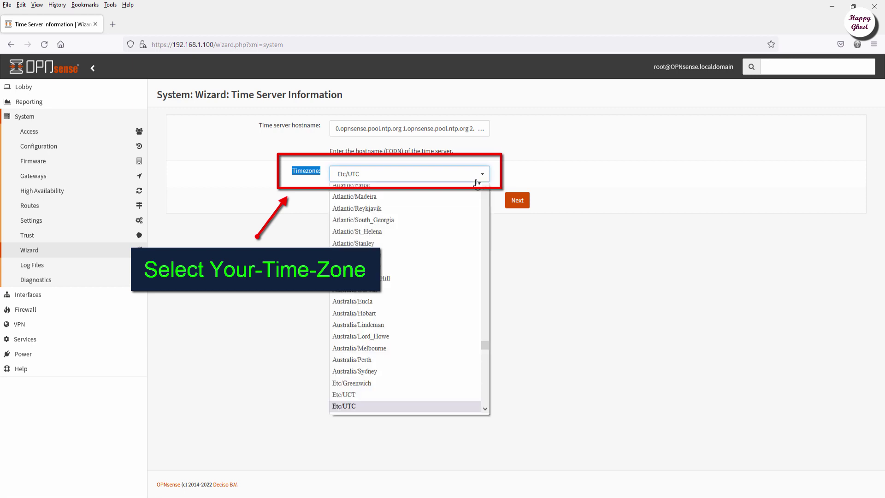
{"action": "scroll", "coordinate": [406, 239], "scroll_direction": "up", "scroll_amount": 10}
{"action": "left_click", "coordinate": [405, 240]}
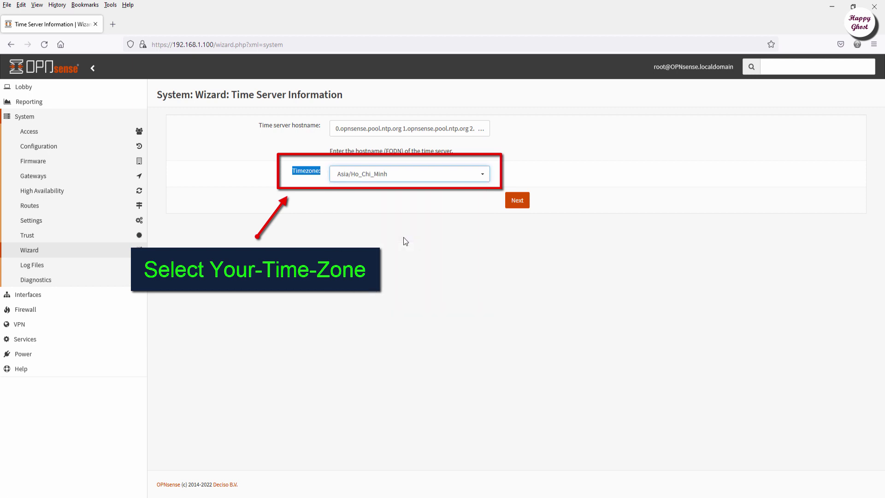
{"action": "left_click", "coordinate": [527, 209]}
Accept the default WAN and LAN settings in the wizard.
{"action": "scroll", "coordinate": [277, 207], "scroll_direction": "down", "scroll_amount": 6}
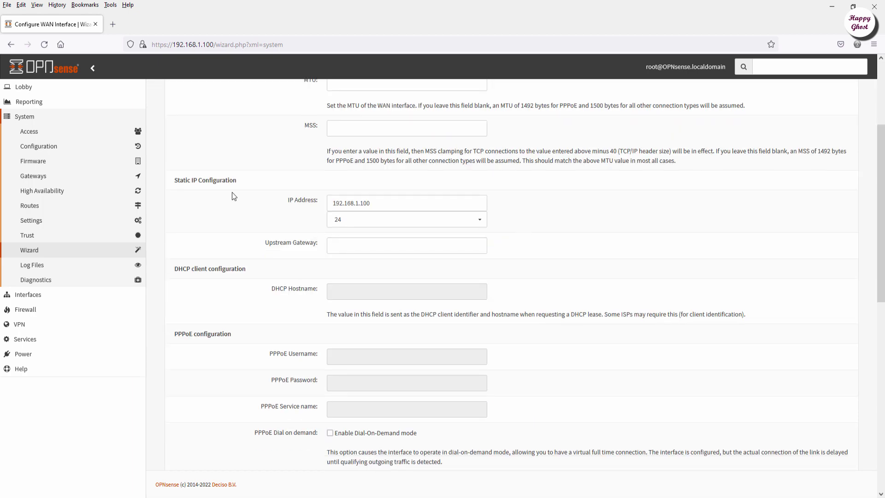
{"action": "scroll", "coordinate": [520, 263], "scroll_direction": "down", "scroll_amount": 10}
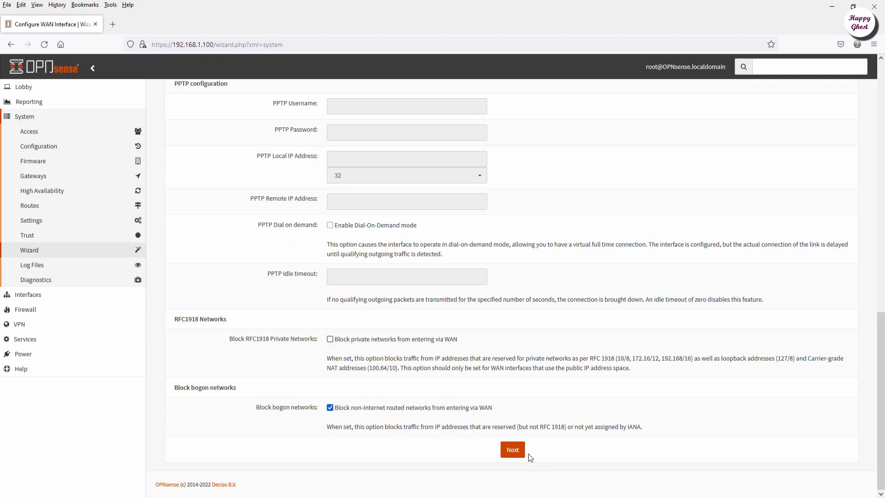
{"action": "left_click", "coordinate": [520, 454]}
{"action": "left_click", "coordinate": [528, 207]}
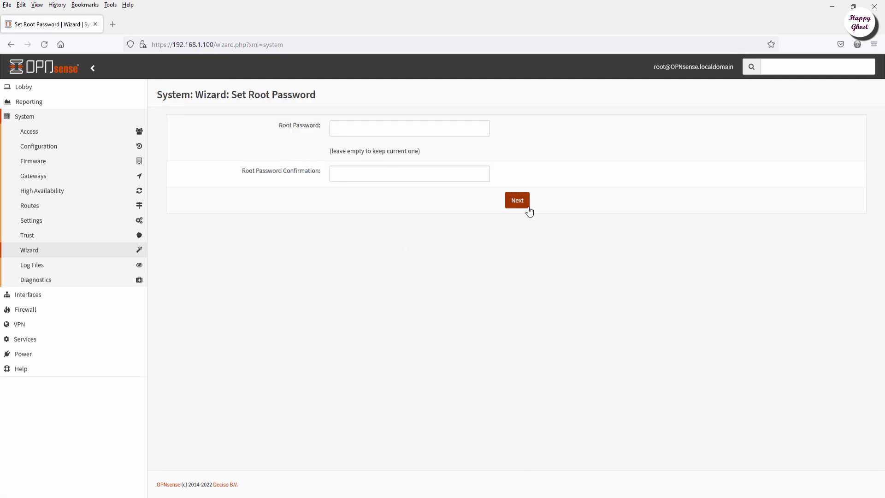
Set a new root password, confirm it, and apply the configuration with Reload.
{"action": "left_click", "coordinate": [445, 126]}
{"action": "key", "text": "Tab"}
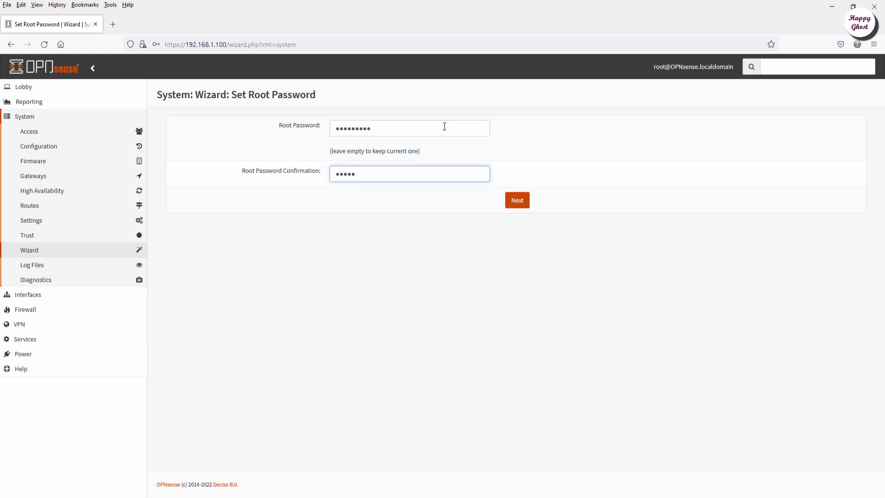
{"action": "left_click", "coordinate": [517, 200]}
{"action": "left_click", "coordinate": [521, 159]}
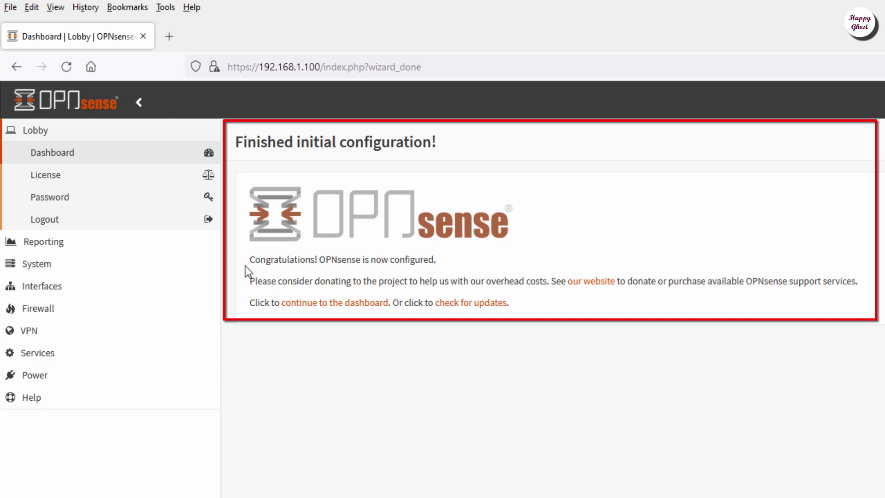
Go to the Interfaces > Assignments page.
{"action": "left_click_drag", "start_coordinate": [251, 261], "coordinate": [464, 262]}
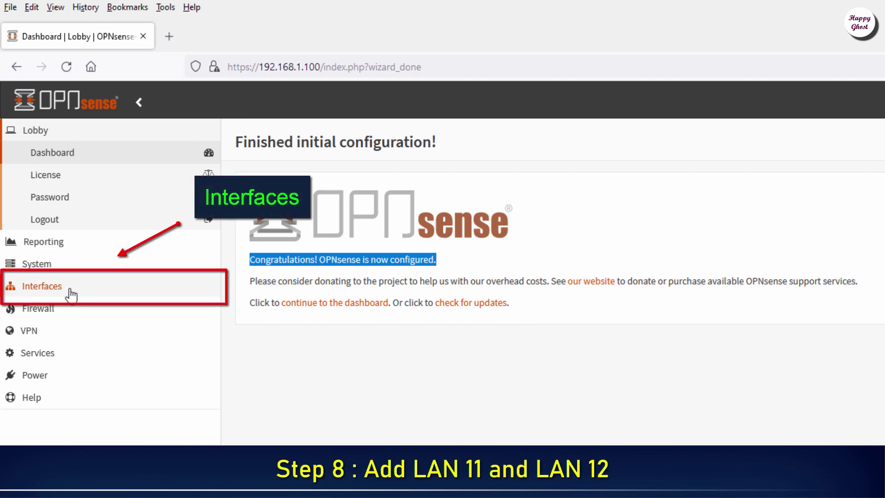
{"action": "left_click", "coordinate": [146, 294]}
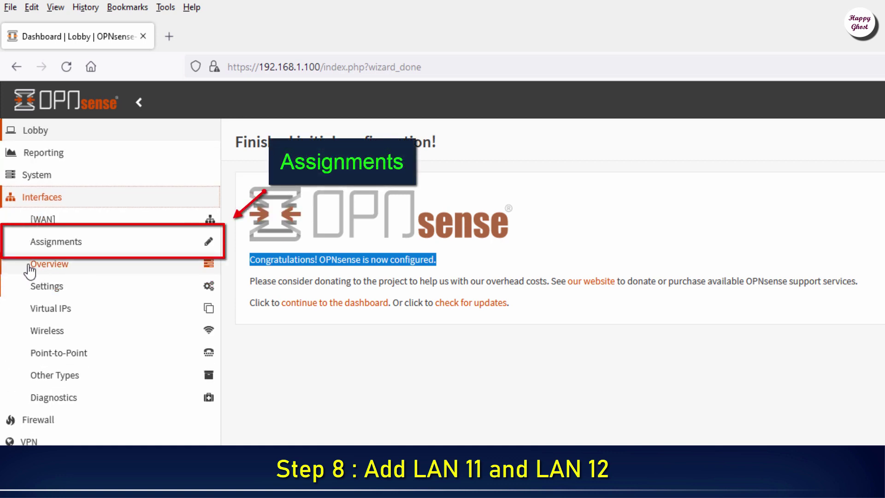
{"action": "left_click", "coordinate": [178, 249]}
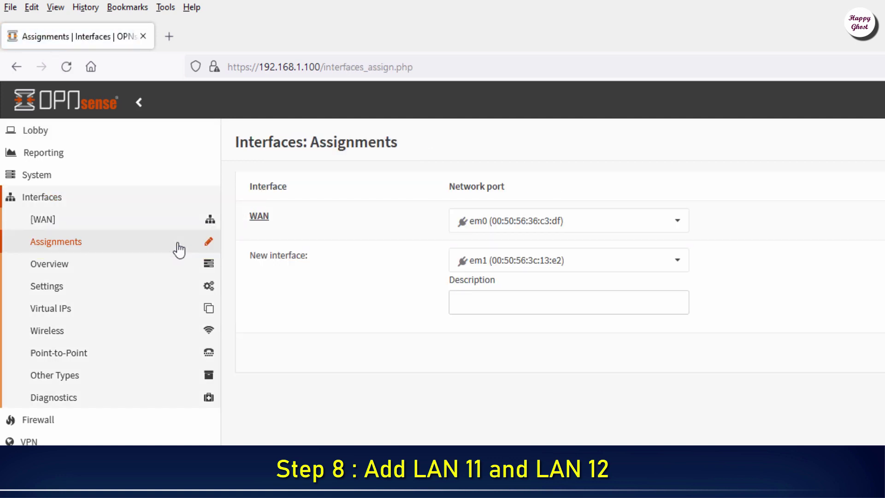
Add port em1 as a new interface described as 'LAN 11'.
{"action": "left_click_drag", "start_coordinate": [249, 255], "coordinate": [309, 256]}
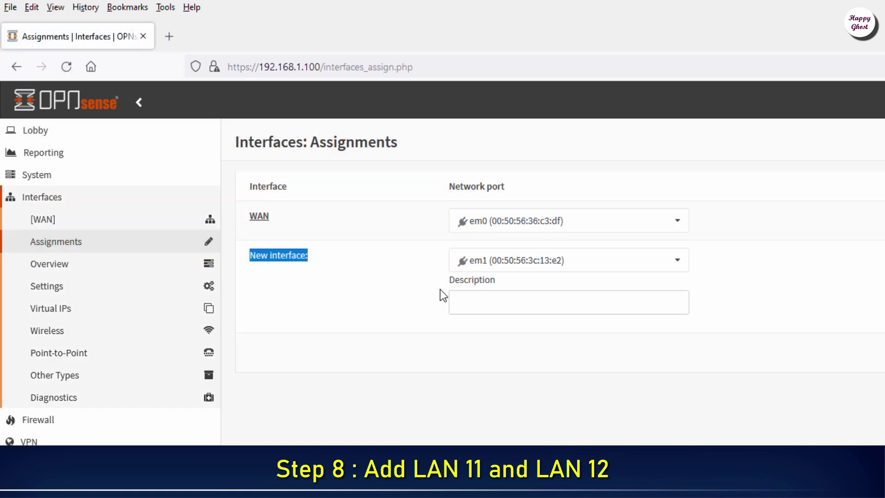
{"action": "left_click", "coordinate": [655, 262]}
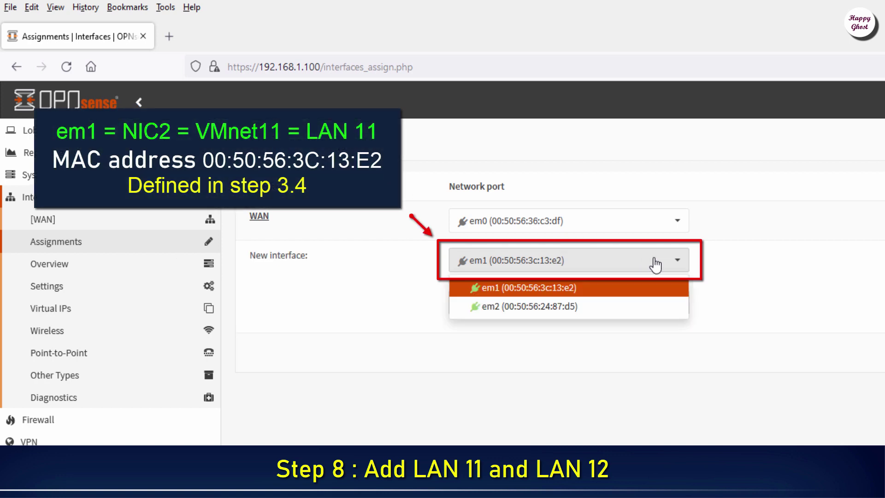
{"action": "left_click", "coordinate": [624, 298]}
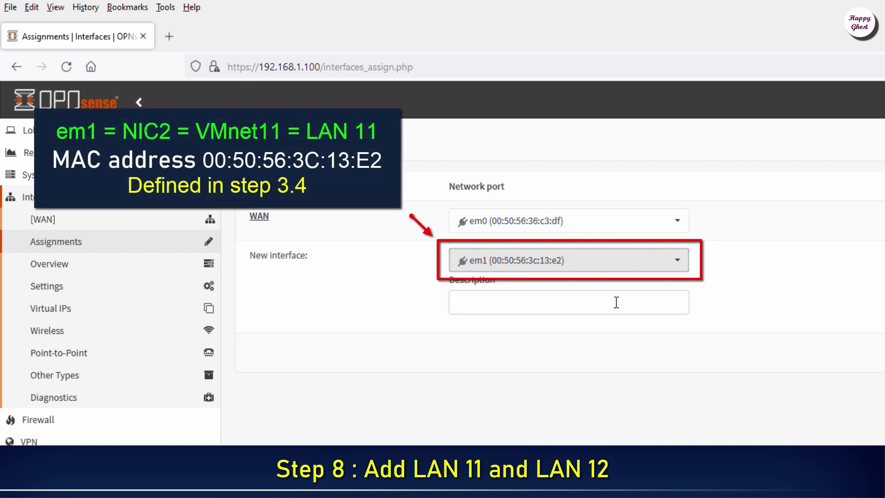
{"action": "left_click", "coordinate": [617, 301]}
{"action": "type", "text": "LAN 11"}
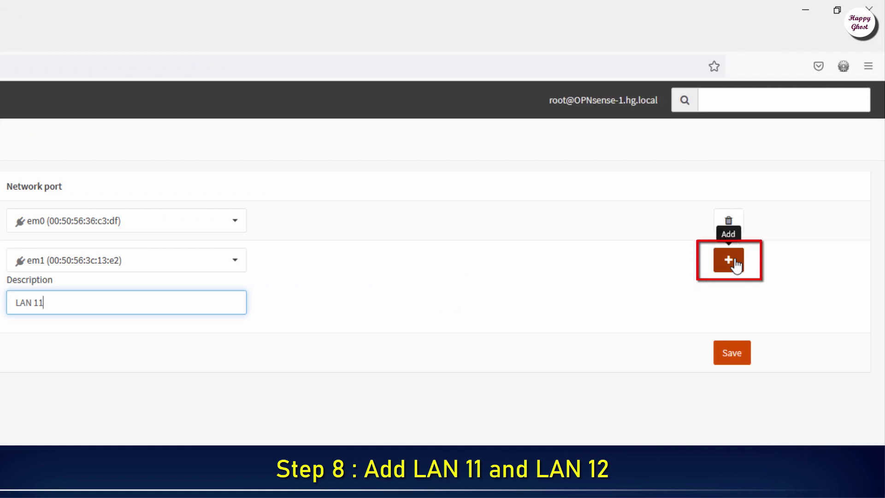
{"action": "left_click", "coordinate": [733, 263]}
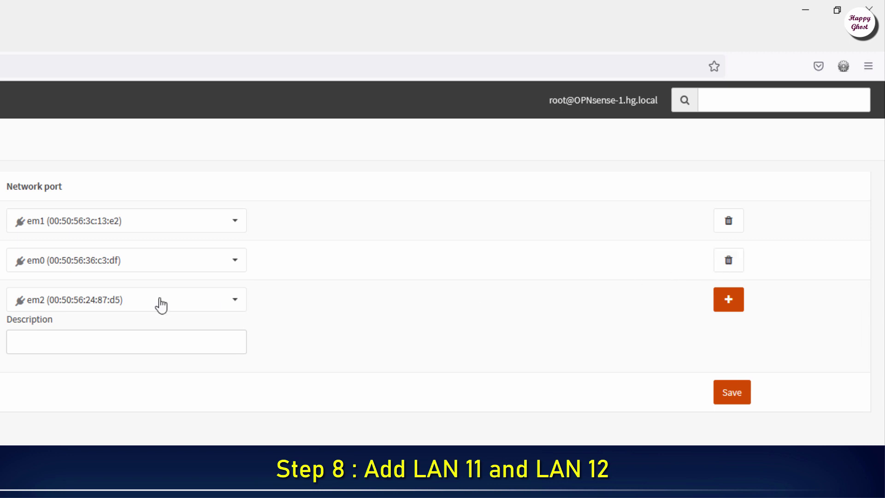
{"action": "left_click_drag", "start_coordinate": [248, 219], "coordinate": [618, 223]}
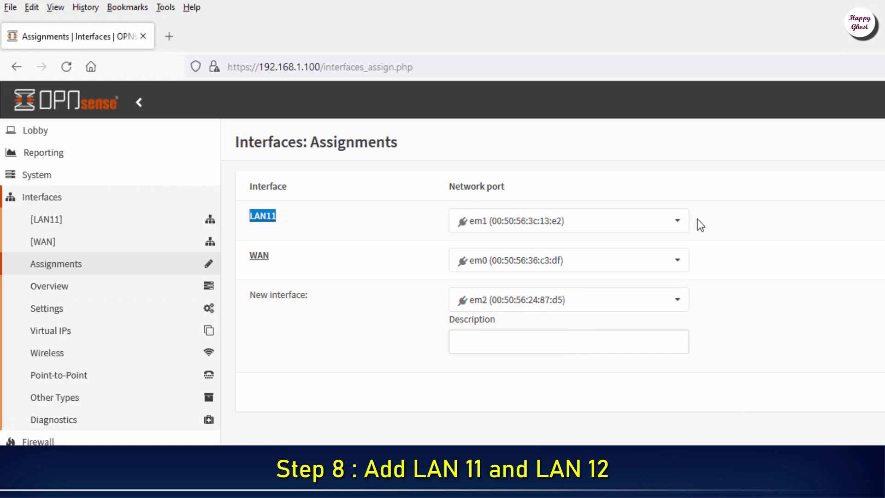
{"action": "left_click", "coordinate": [759, 226]}
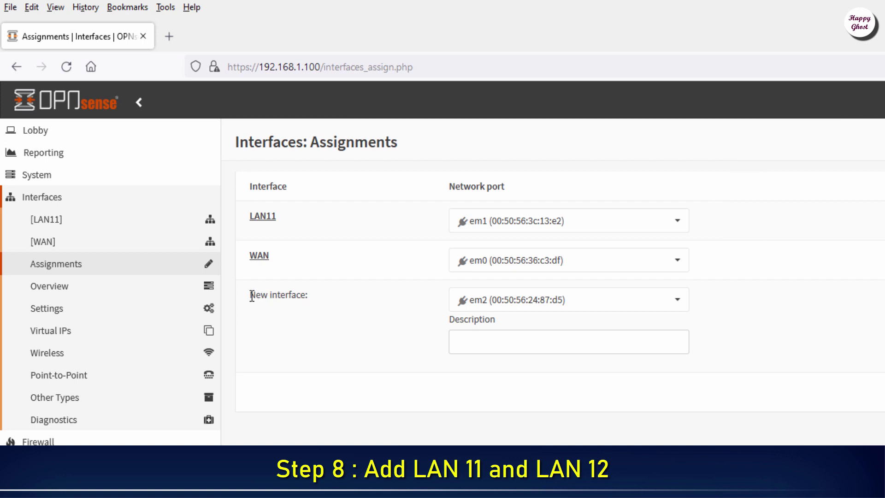
{"action": "left_click_drag", "start_coordinate": [252, 296], "coordinate": [372, 295]}
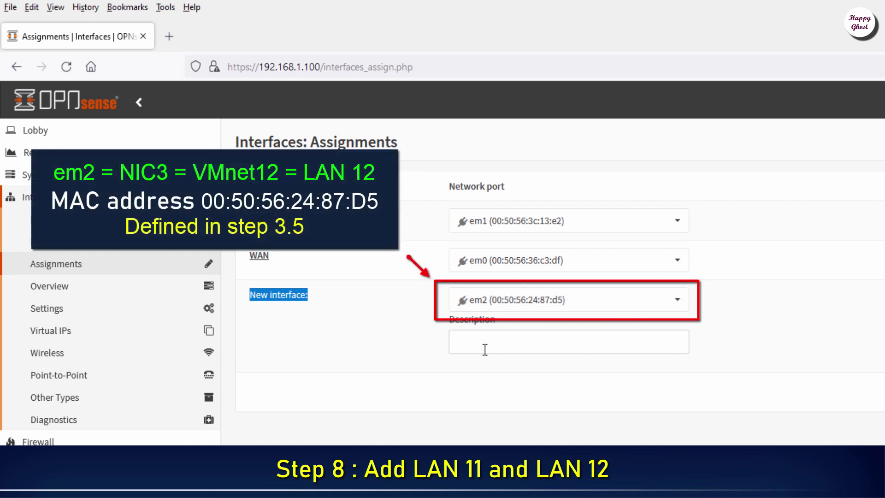
Add port em2 as a new interface described as 'LAN 12'.
{"action": "left_click", "coordinate": [524, 348]}
{"action": "type", "text": "LAN 12"}
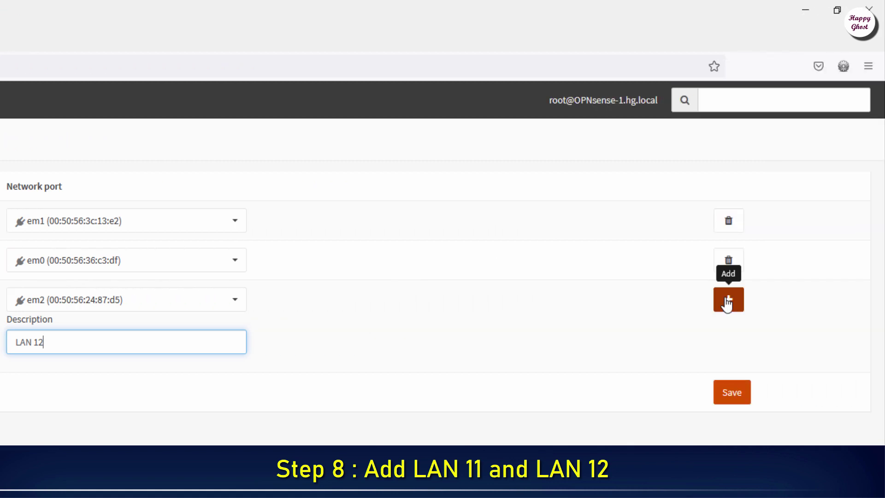
{"action": "left_click", "coordinate": [727, 304]}
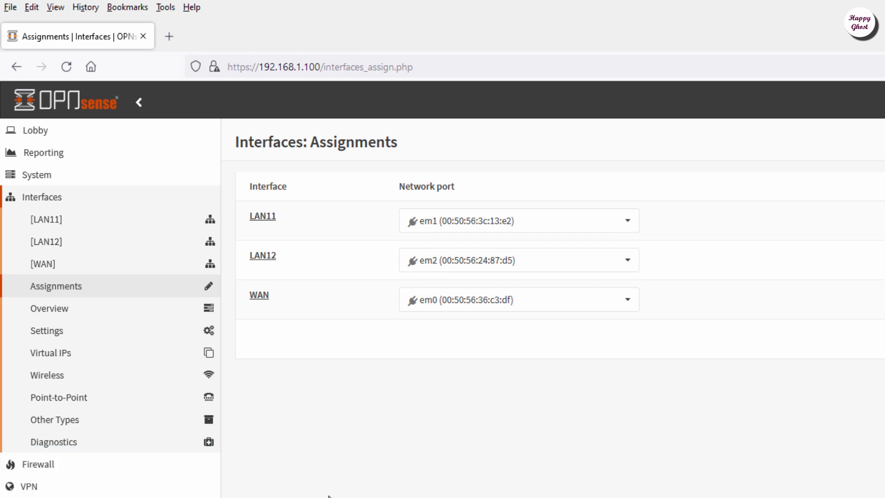
Enable the LAN11 interface and set its IPv4 configuration type to Static IPv4.
{"action": "left_click", "coordinate": [155, 229]}
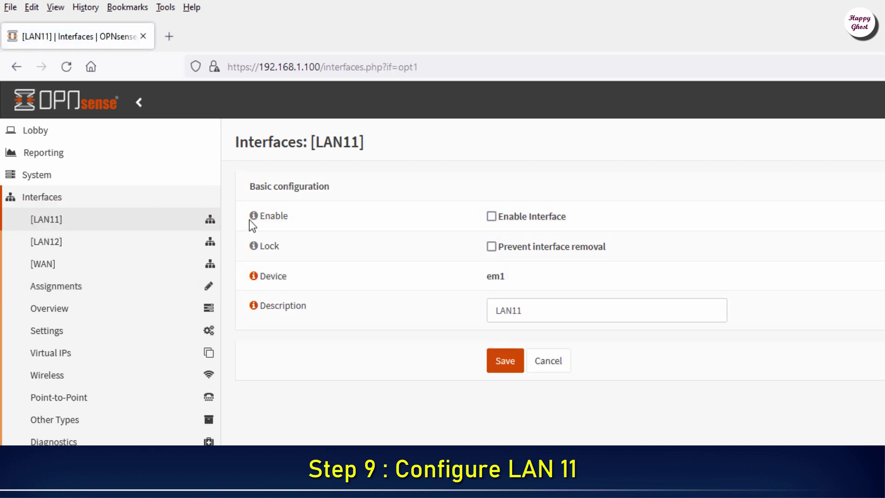
{"action": "left_click_drag", "start_coordinate": [258, 217], "coordinate": [313, 224]}
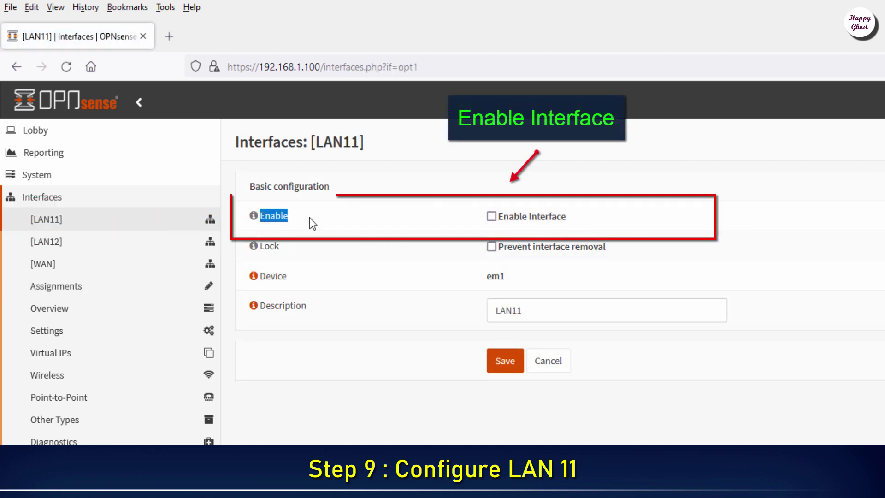
{"action": "left_click", "coordinate": [495, 220]}
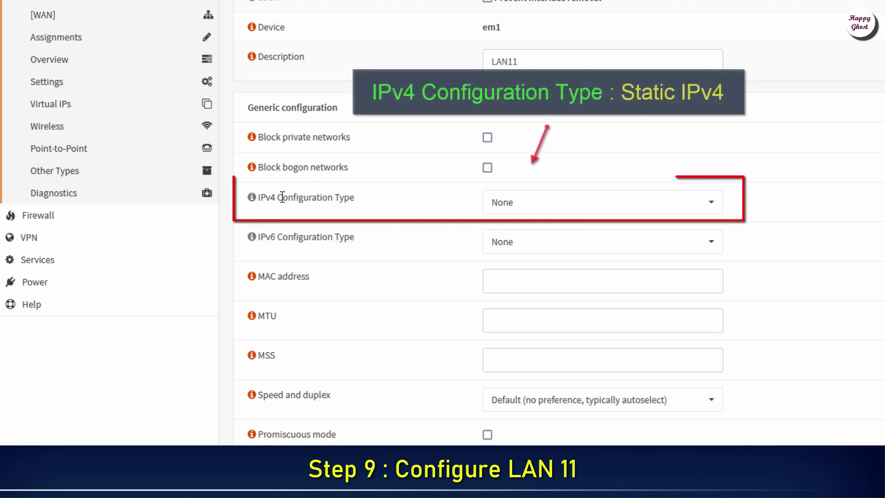
{"action": "left_click_drag", "start_coordinate": [262, 198], "coordinate": [378, 199]}
{"action": "left_click", "coordinate": [629, 200]}
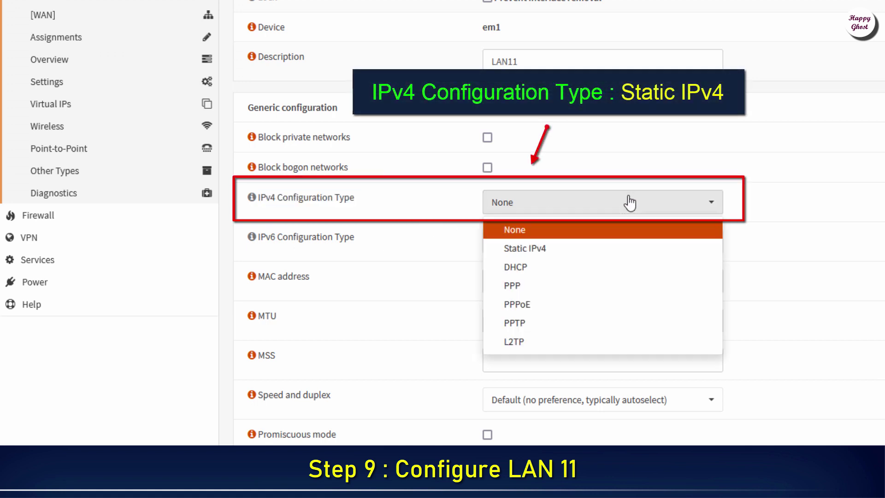
{"action": "left_click", "coordinate": [548, 252]}
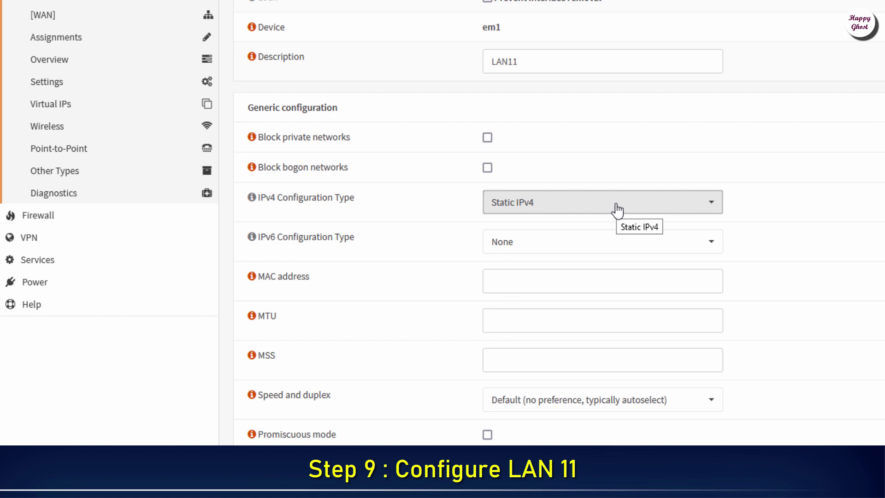
Enter IPv4 address 192.168.11.1 with a /24 prefix and save LAN11.
{"action": "scroll", "coordinate": [618, 211], "scroll_direction": "down", "scroll_amount": 4}
{"action": "scroll", "coordinate": [614, 210], "scroll_direction": "down", "scroll_amount": 3}
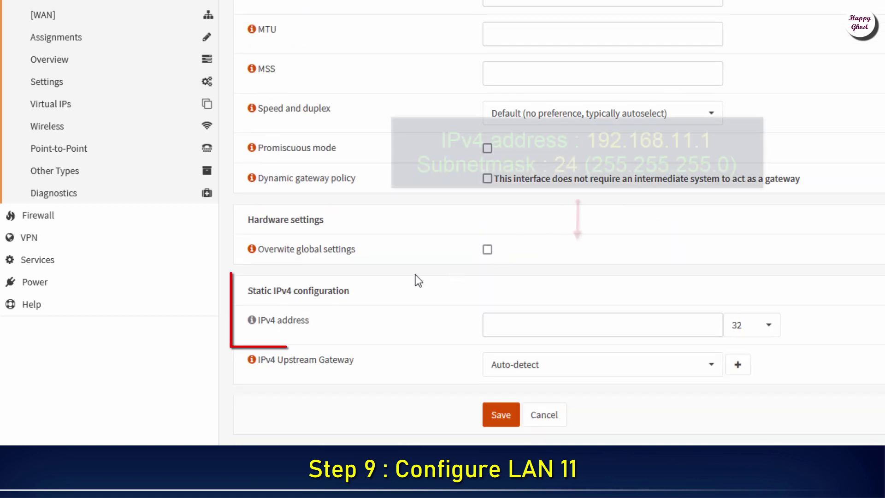
{"action": "triple_click", "coordinate": [276, 292]}
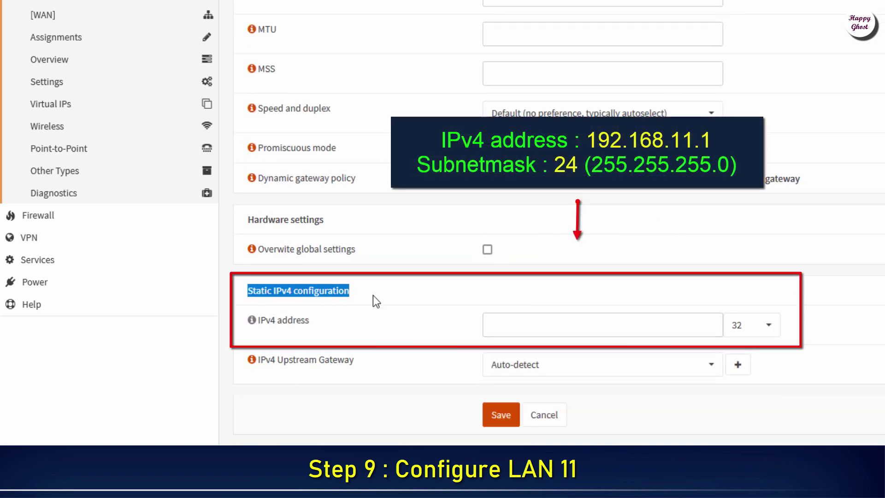
{"action": "left_click", "coordinate": [666, 329]}
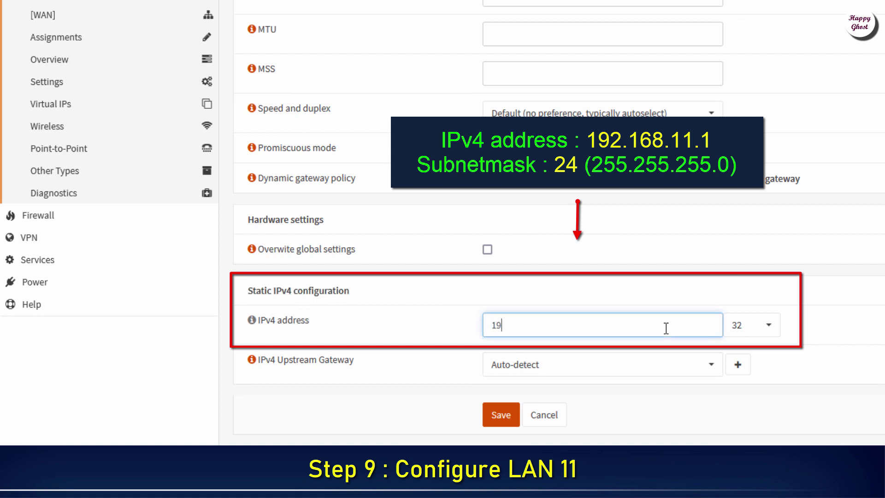
{"action": "type", "text": "192.168.11.1"}
{"action": "left_click", "coordinate": [747, 328]}
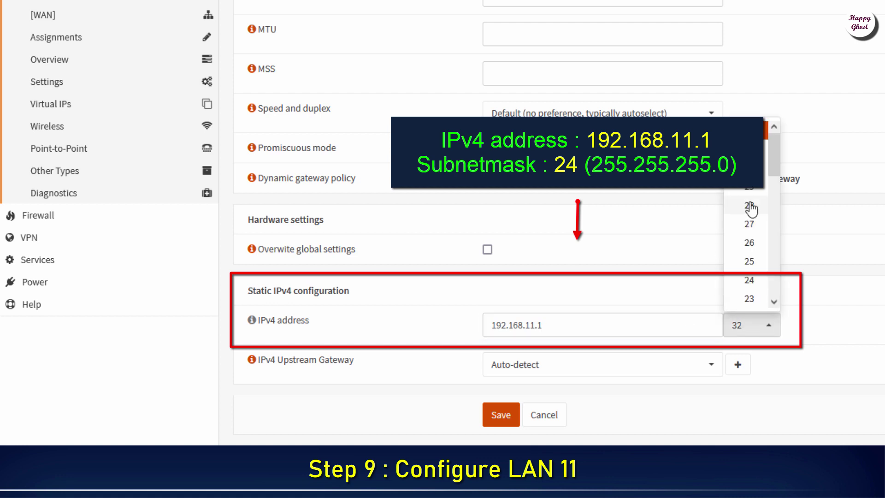
{"action": "left_click", "coordinate": [752, 281]}
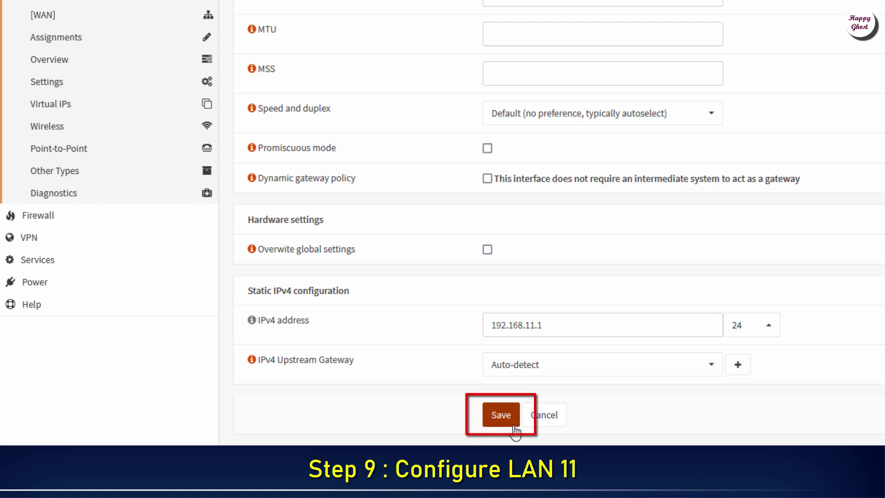
{"action": "left_click", "coordinate": [501, 414]}
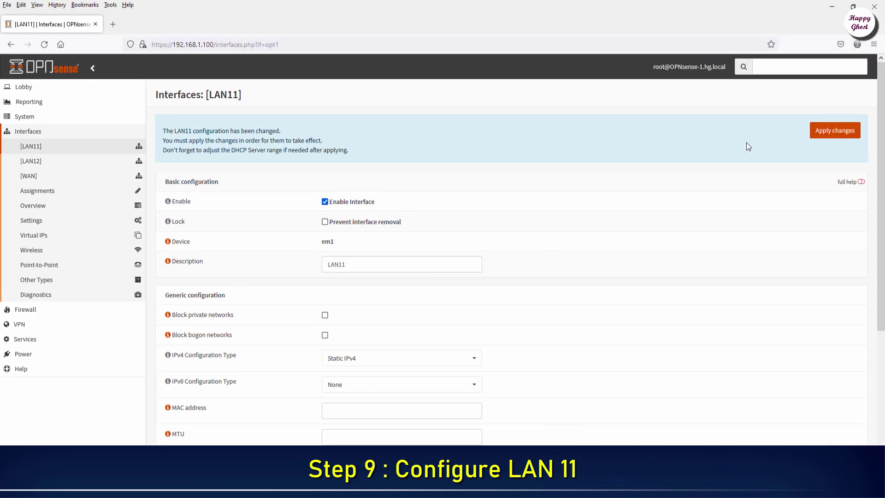
Apply the pending LAN11 changes and log out of the OPNsense web GUI.
{"action": "left_click", "coordinate": [835, 131]}
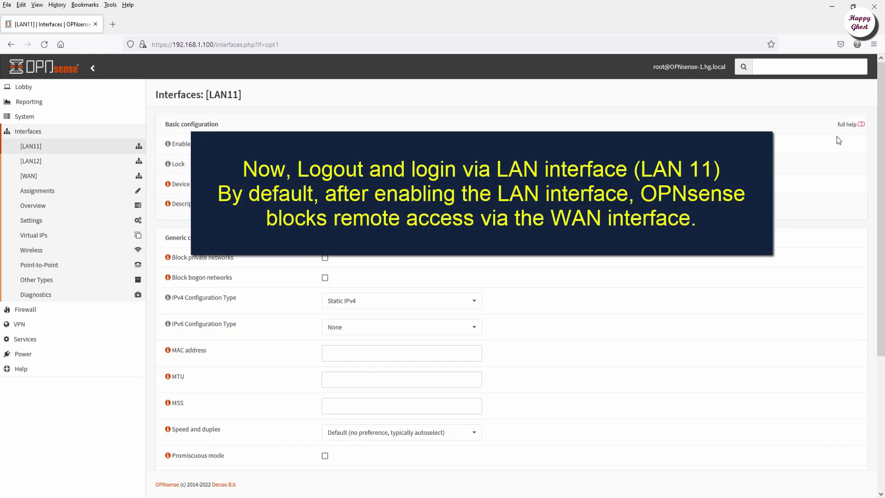
{"action": "scroll", "coordinate": [151, 303], "scroll_direction": "down", "scroll_amount": 2}
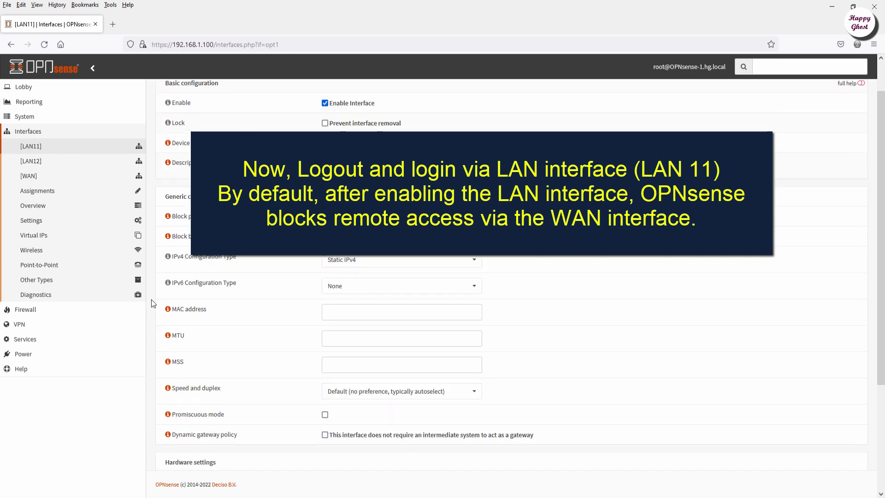
{"action": "scroll", "coordinate": [151, 303], "scroll_direction": "up", "scroll_amount": 2}
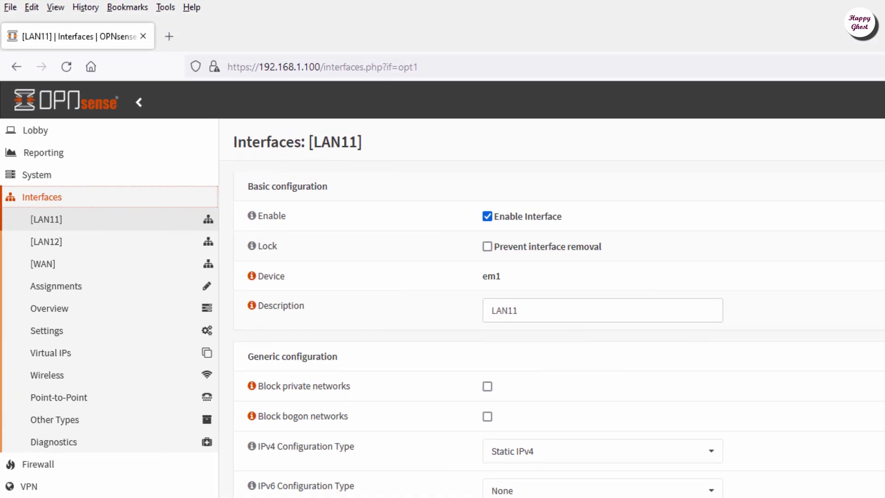
{"action": "left_click", "coordinate": [112, 131]}
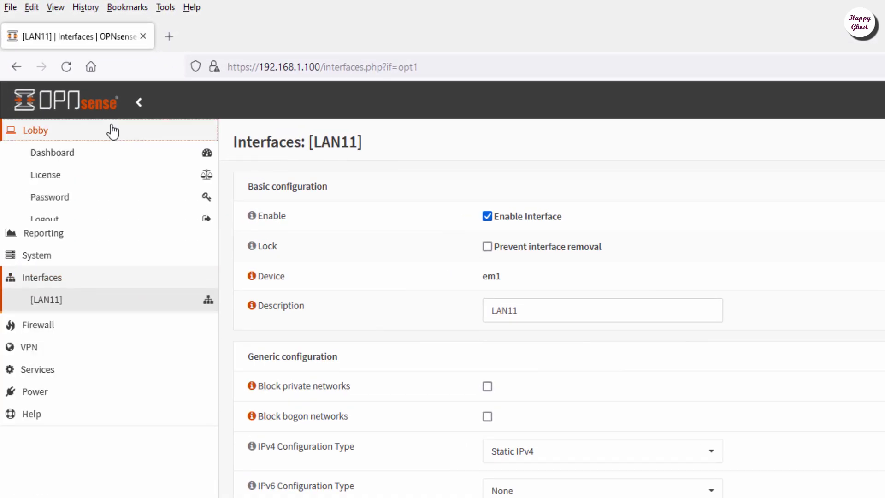
{"action": "left_click", "coordinate": [82, 220]}
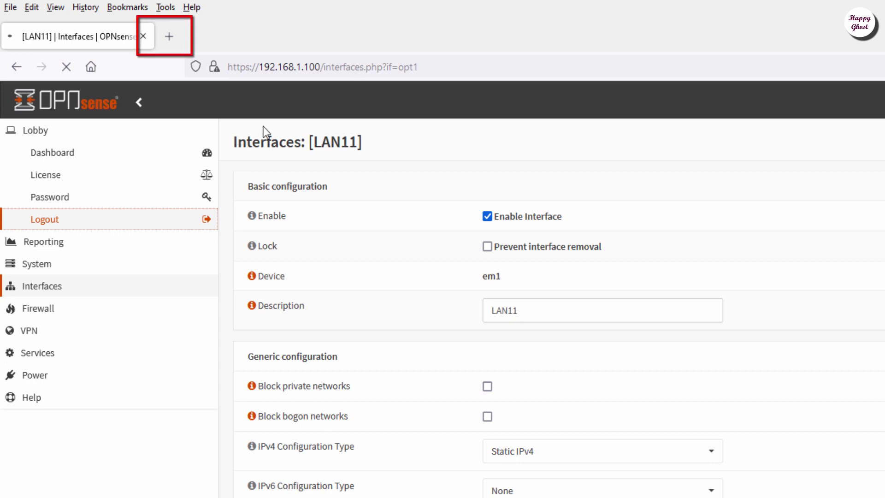
Open 192.168.11.1 in a new tab and accept the certificate warning.
{"action": "left_click", "coordinate": [169, 37]}
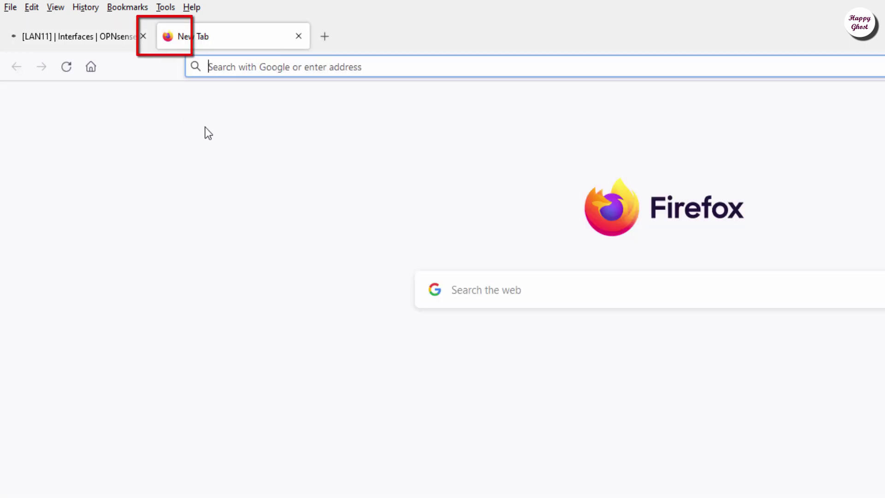
{"action": "left_click", "coordinate": [143, 37]}
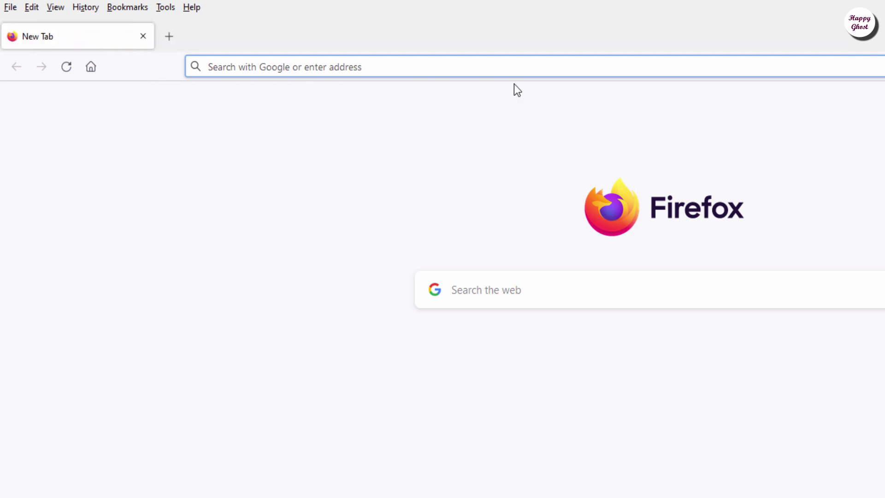
{"action": "type", "text": "192.168."}
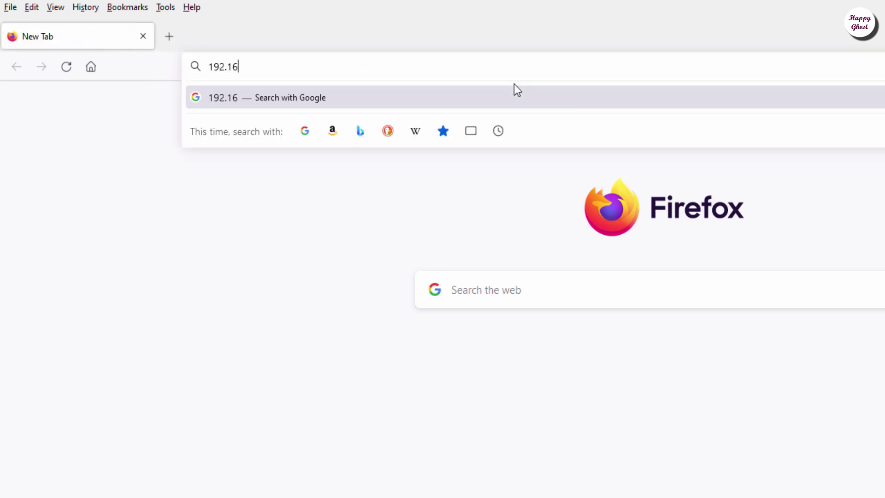
{"action": "type", "text": "11.1"}
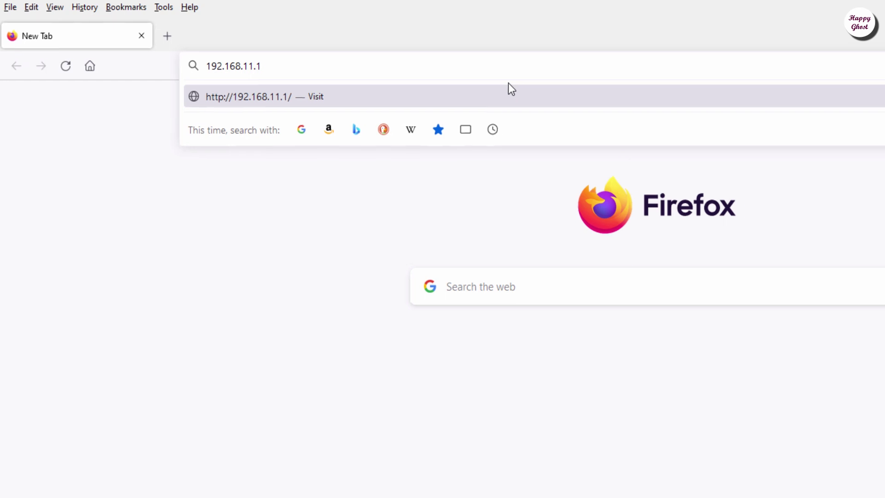
{"action": "key", "text": "Return"}
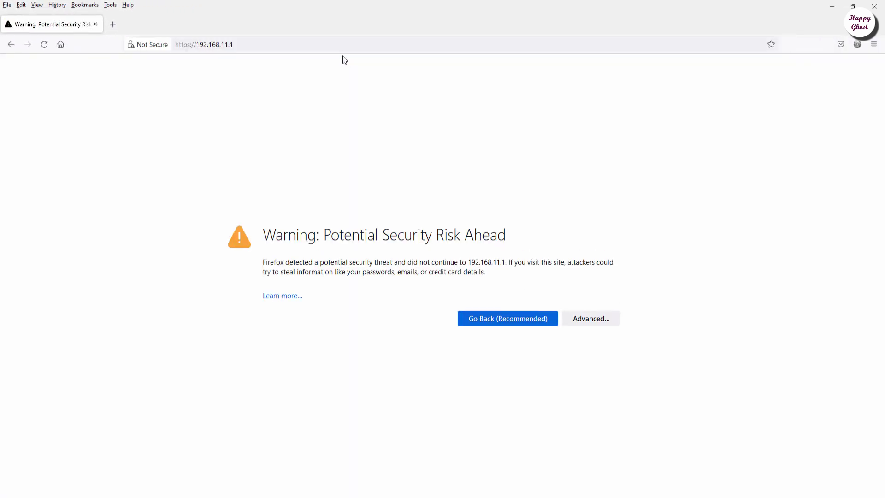
{"action": "left_click", "coordinate": [591, 319]}
{"action": "left_click", "coordinate": [559, 475]}
Log in as root with the account password, declining to save the login.
{"action": "type", "text": "root"}
{"action": "key", "text": "Tab"}
{"action": "type", "text": "•••"}
{"action": "key", "text": "Return"}
{"action": "left_click", "coordinate": [295, 166]}
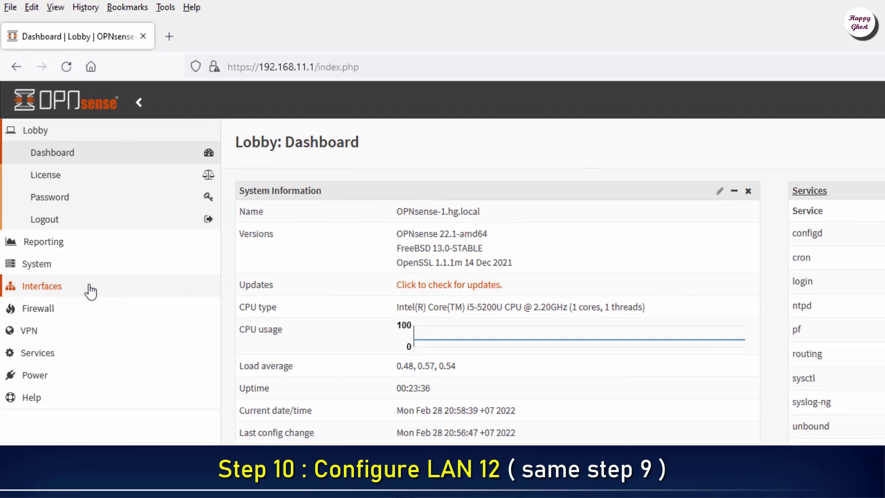
Enable the LAN12 interface and set its IPv4 configuration type to Static IPv4.
{"action": "left_click", "coordinate": [137, 290]}
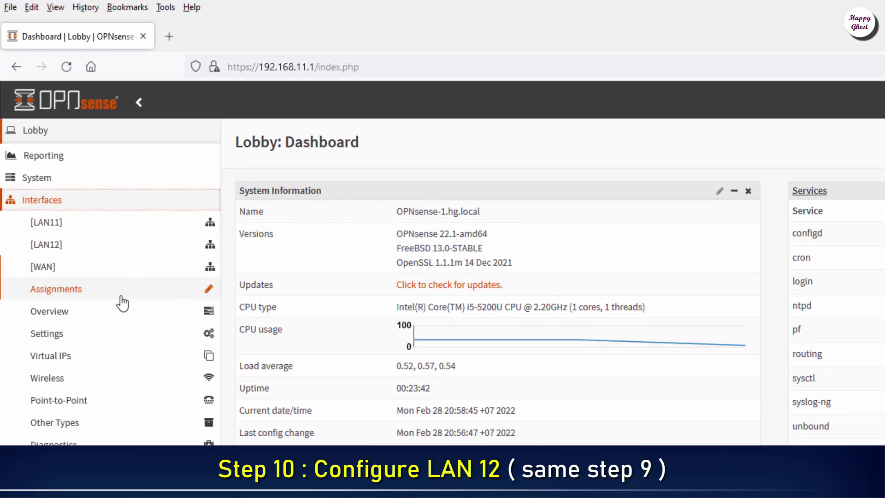
{"action": "left_click", "coordinate": [169, 252]}
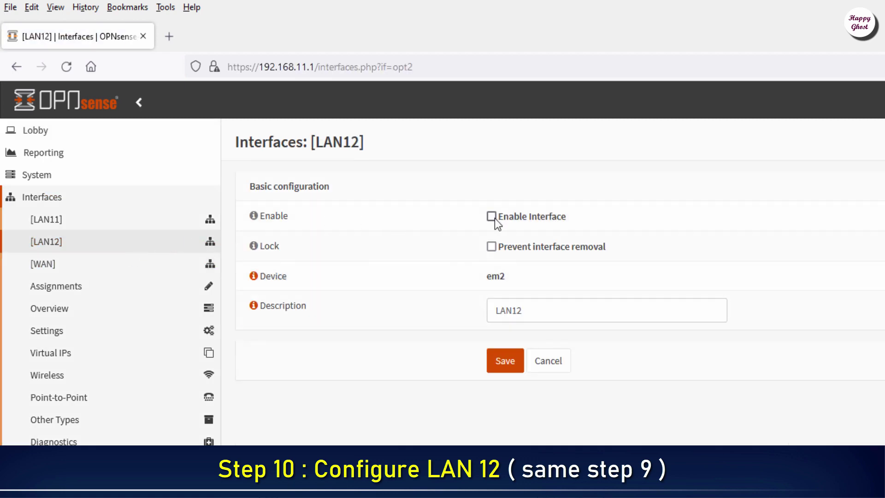
{"action": "left_click", "coordinate": [494, 218]}
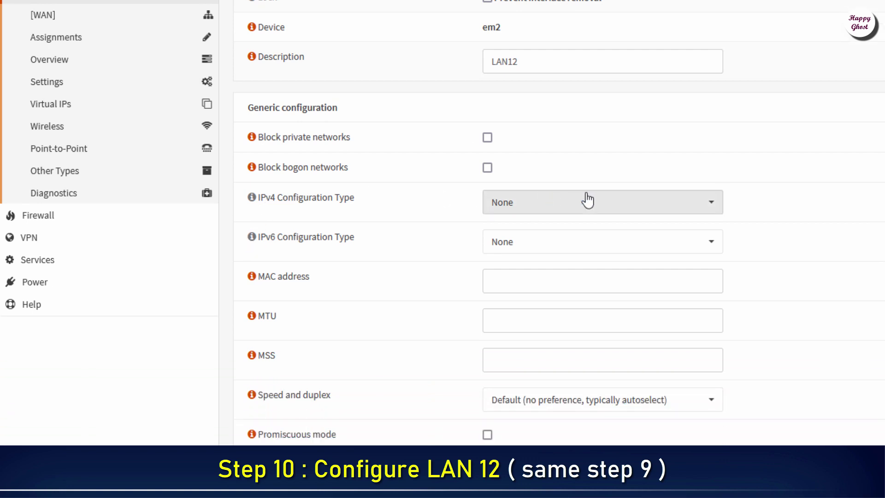
{"action": "left_click", "coordinate": [585, 257]}
{"action": "left_click", "coordinate": [568, 254]}
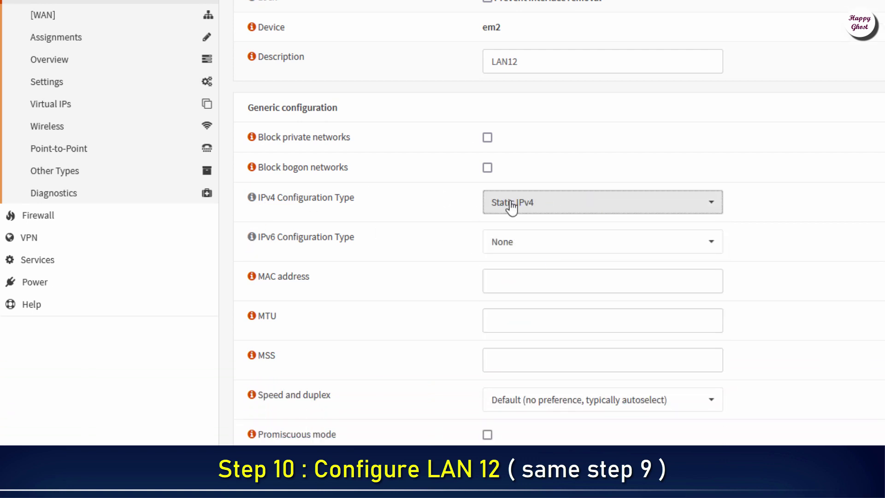
Enter IPv4 address 192.168.12.1 with a /24 prefix and save LAN12.
{"action": "scroll", "coordinate": [510, 203], "scroll_direction": "down", "scroll_amount": 6}
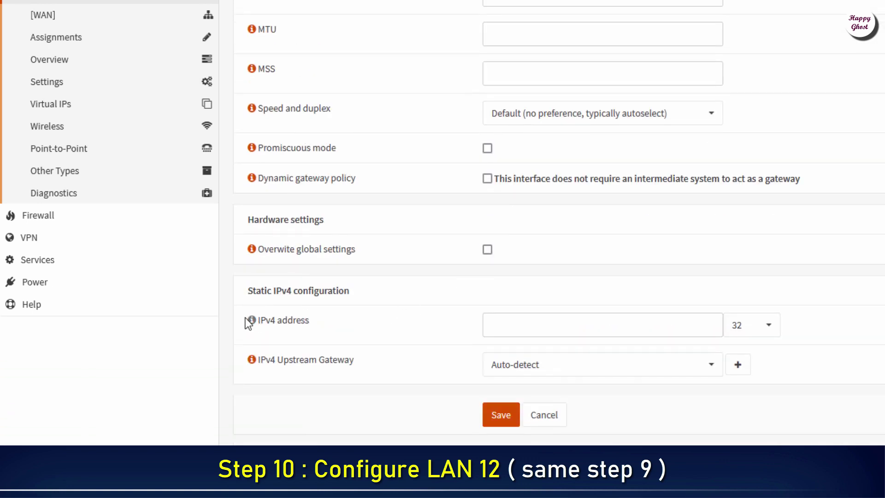
{"action": "triple_click", "coordinate": [322, 323]}
{"action": "left_click", "coordinate": [576, 328]}
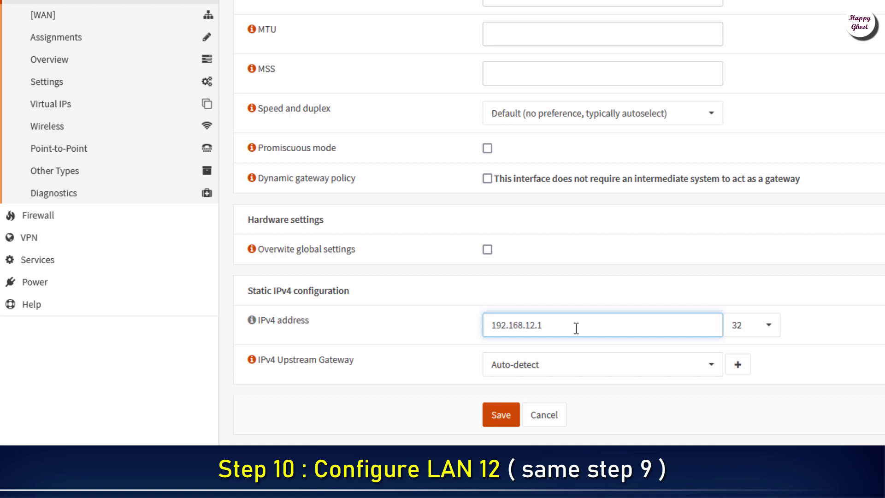
{"action": "left_click", "coordinate": [764, 329]}
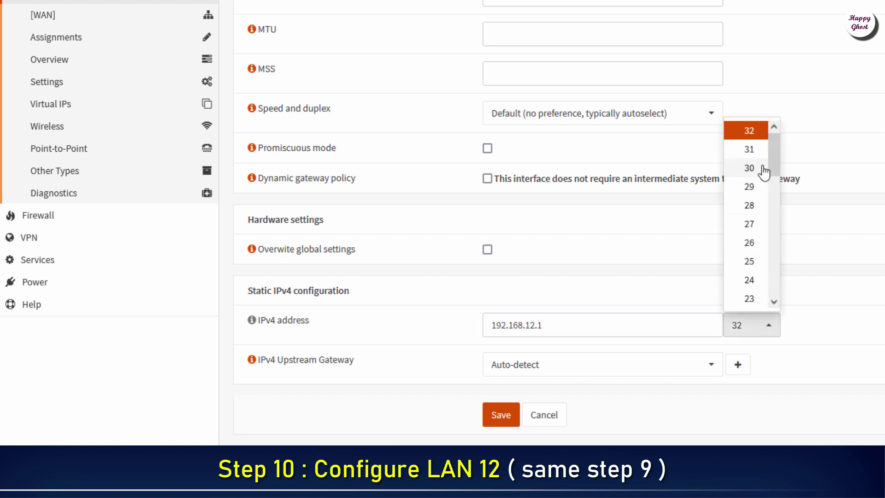
{"action": "left_click", "coordinate": [749, 280]}
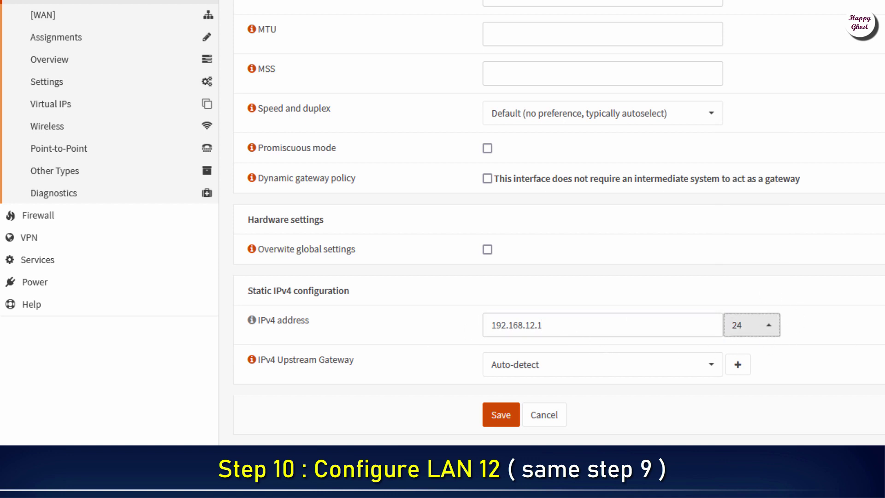
{"action": "left_click", "coordinate": [512, 428]}
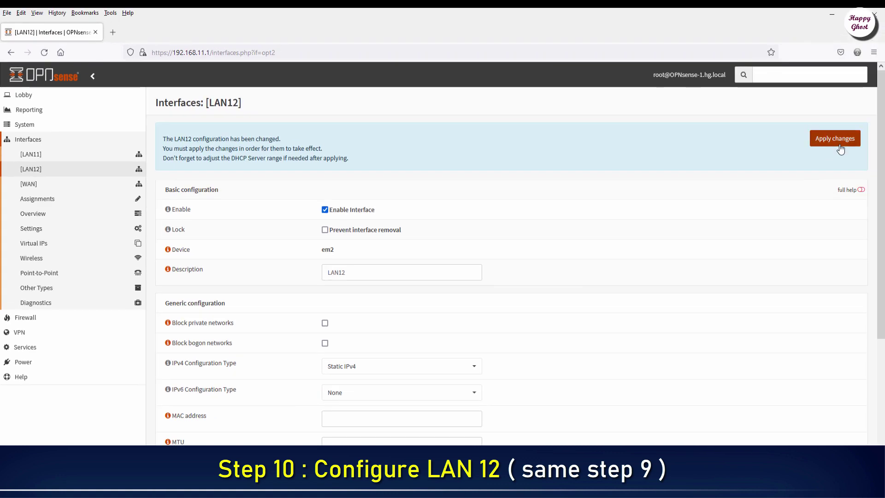
Apply the pending LAN12 changes and expand the Lobby menu for the dashboard.
{"action": "left_click", "coordinate": [840, 145]}
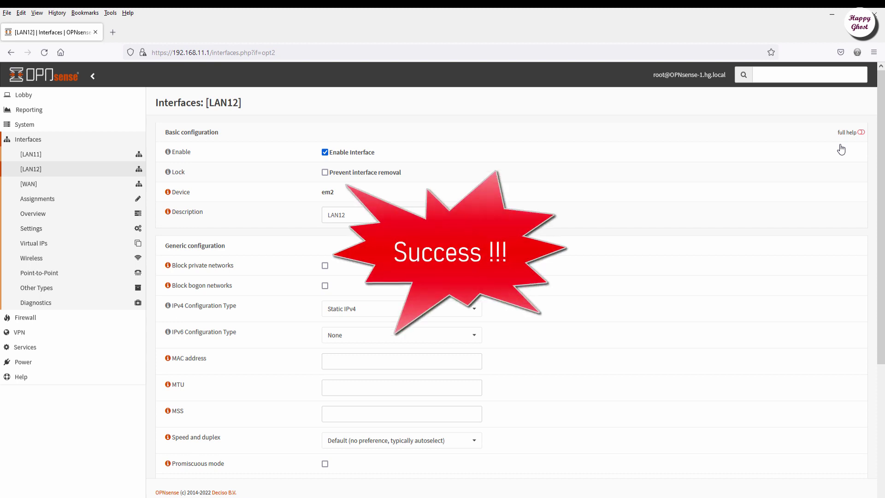
{"action": "left_click", "coordinate": [69, 95]}
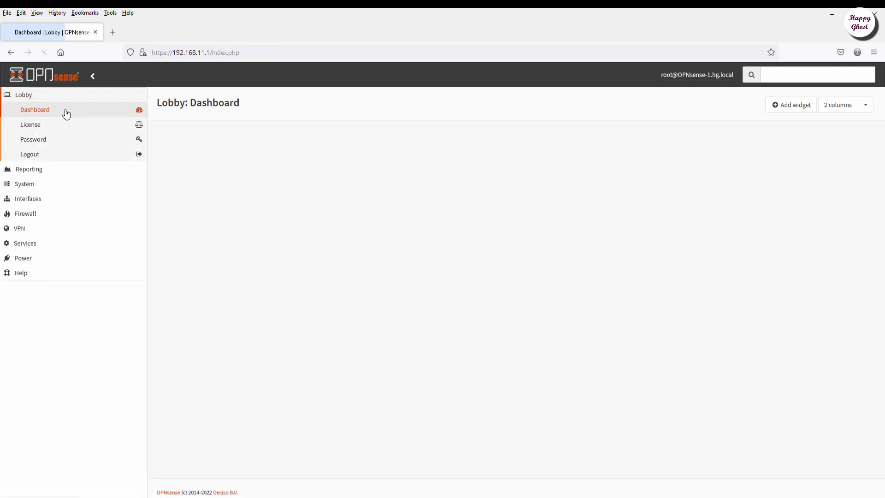